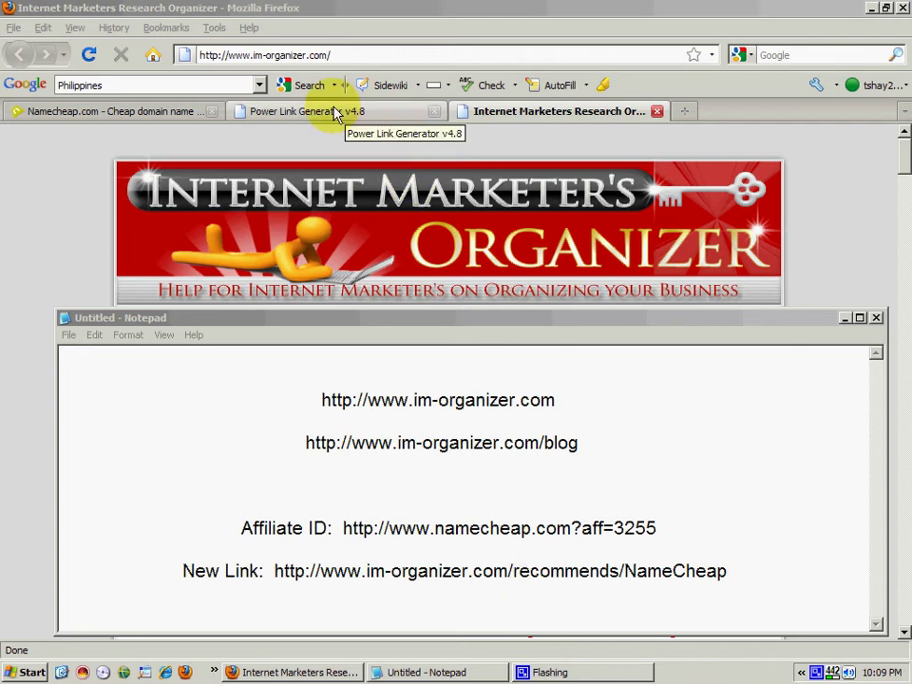
# Open Namecheap's Shared Hosting page and review the Email Only, Basic, Pro and Premium plan prices.
pyautogui.click(167, 114)
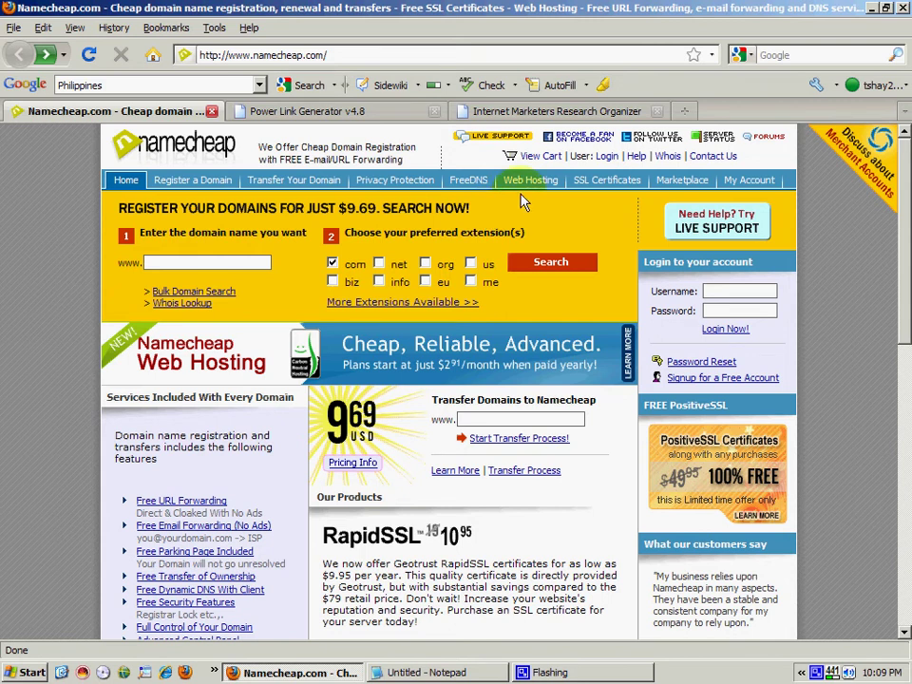
pyautogui.moveTo(530, 180)
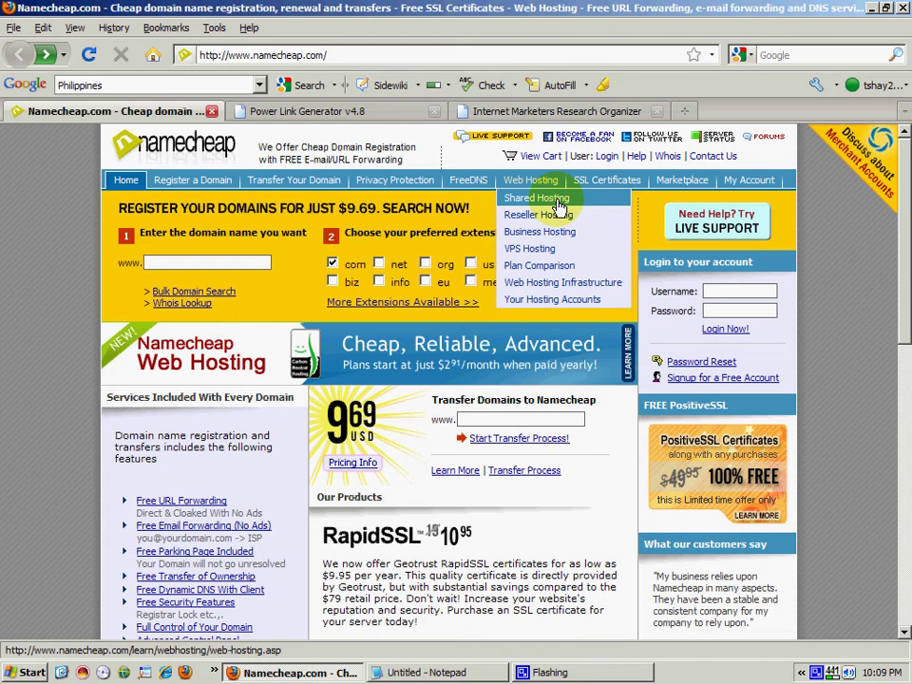
pyautogui.click(559, 207)
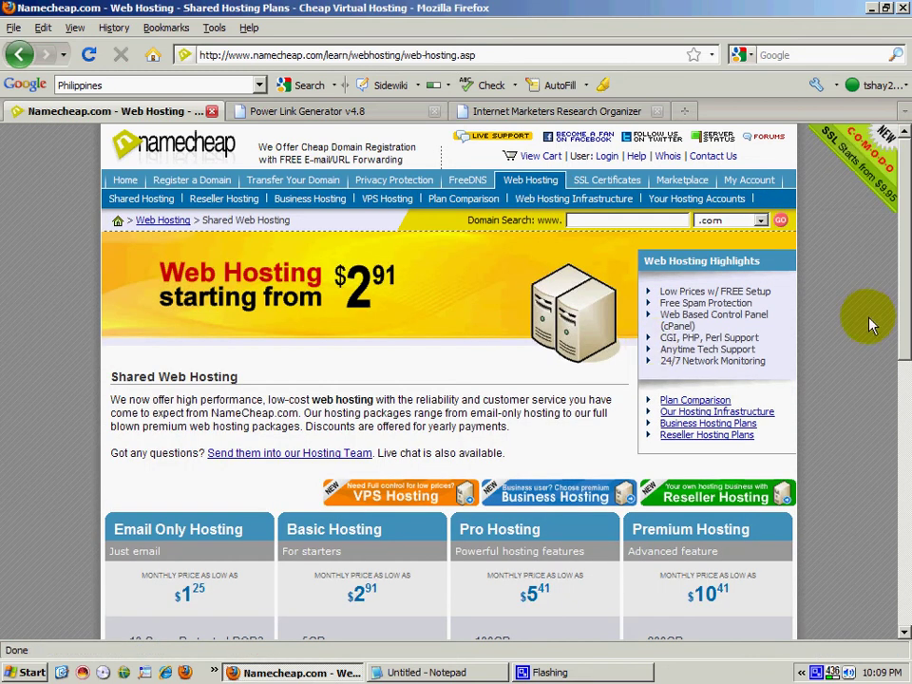
pyautogui.scroll(-3, 869, 325)
pyautogui.scroll(-4, 868, 325)
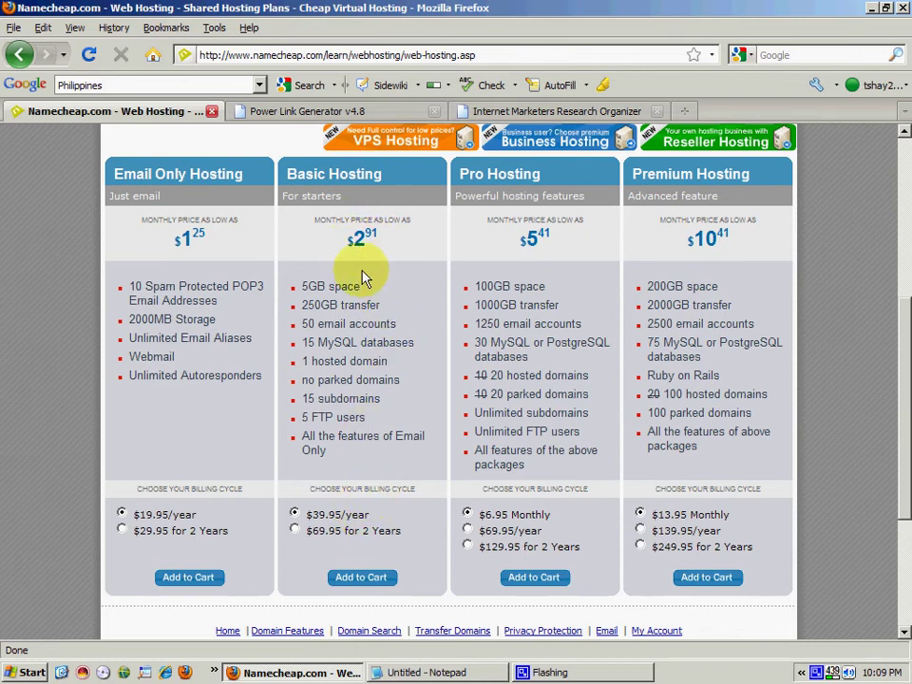
pyautogui.scroll(3, 373, 268)
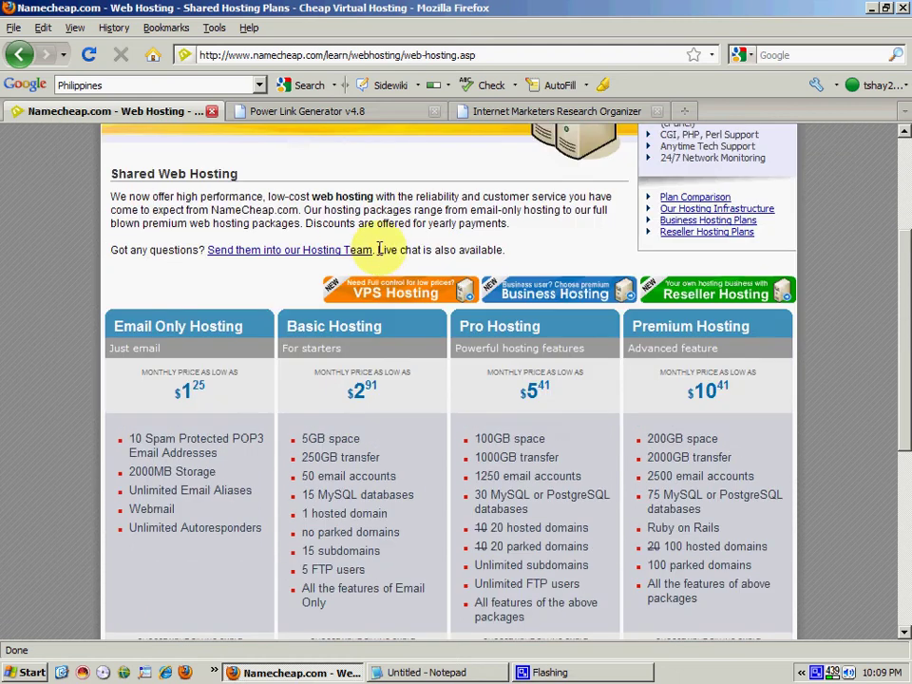
# Log in to the Power Link Generator admin area as admin with the account password.
pyautogui.click(360, 112)
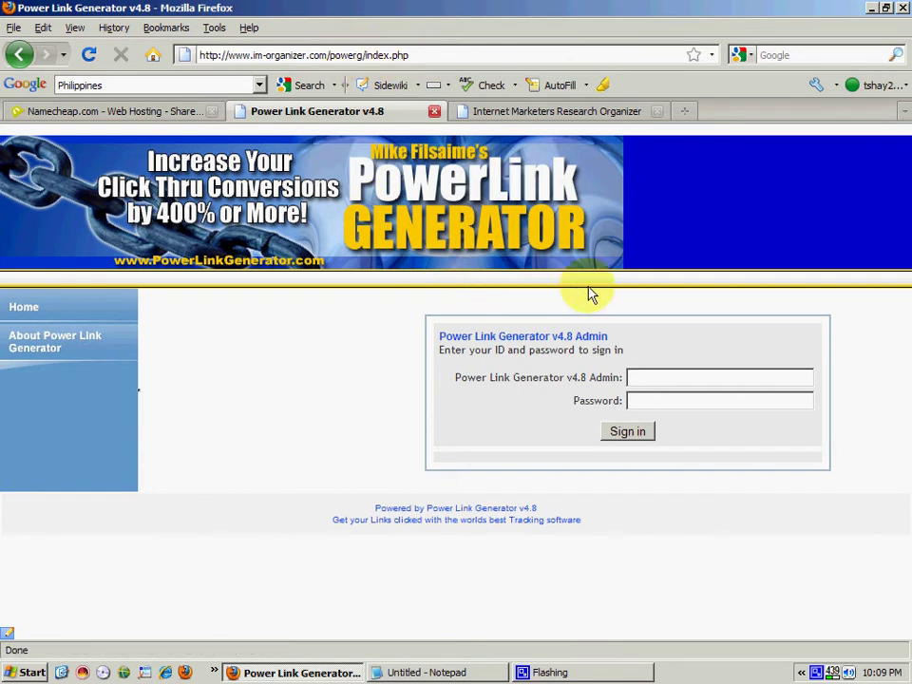
pyautogui.write('admin')
pyautogui.press('Tab')
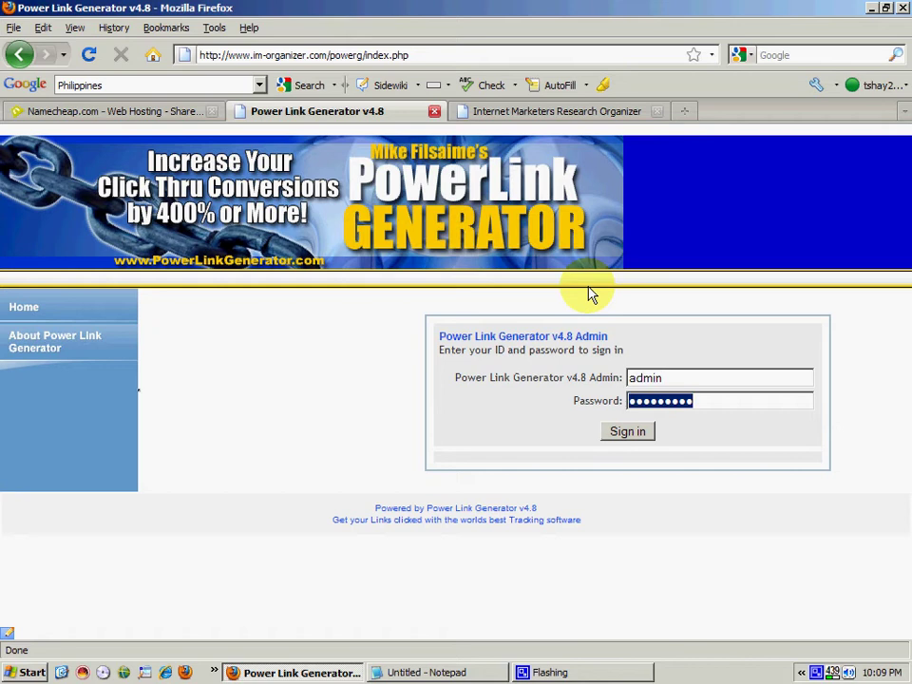
pyautogui.write('********')
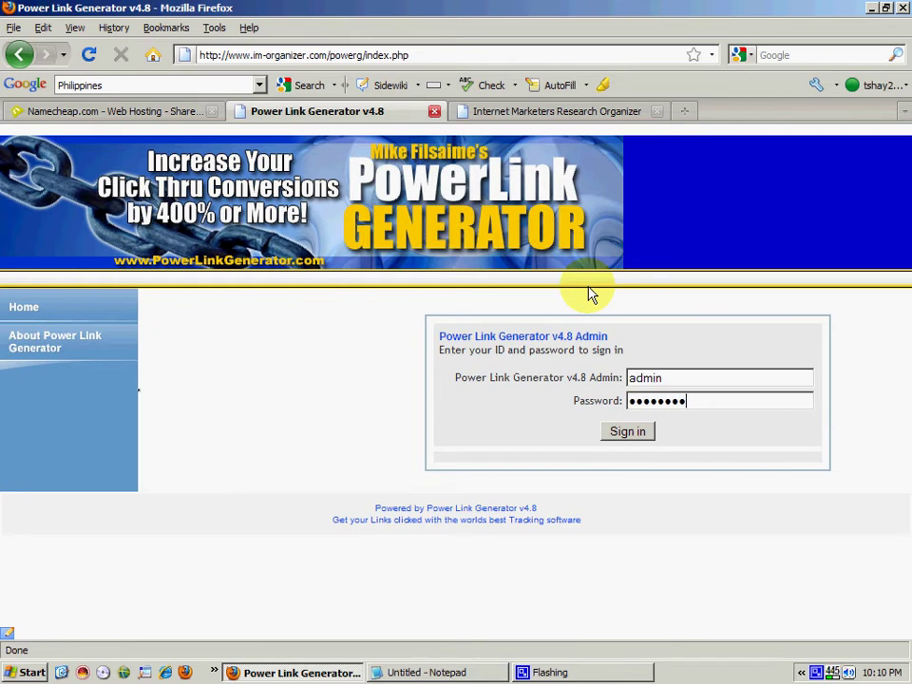
pyautogui.press('Return')
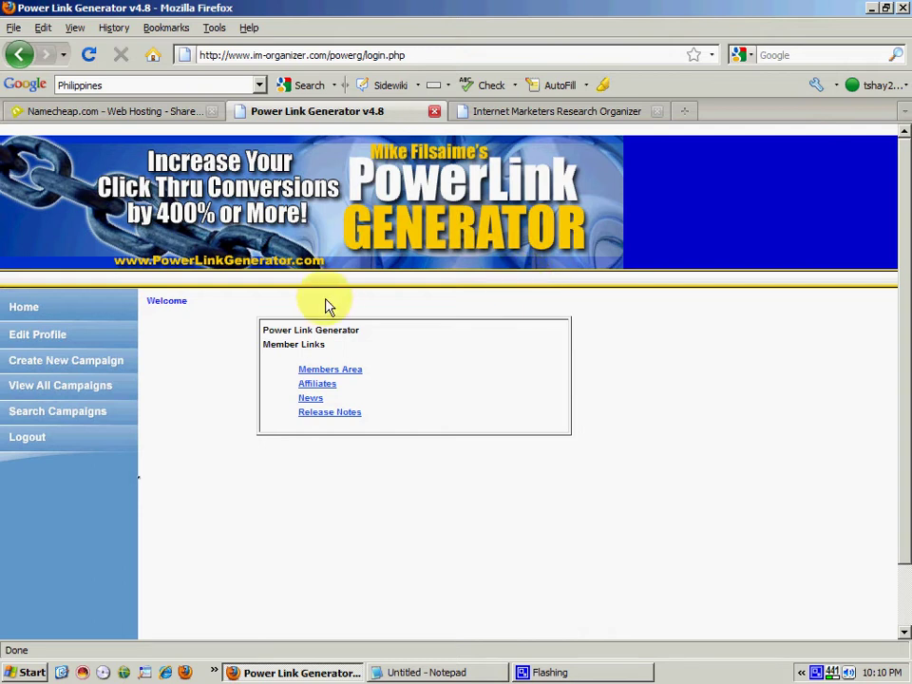
# Open Edit Profile and review the admin credentials, affiliate links and MySQL database settings.
pyautogui.click(32, 336)
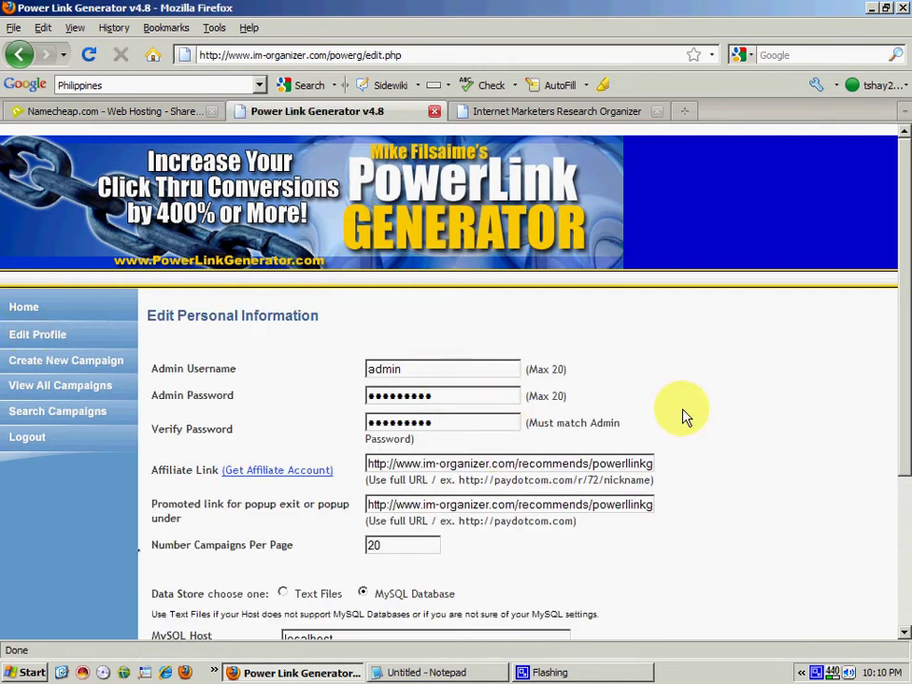
pyautogui.scroll(-2, 686, 416)
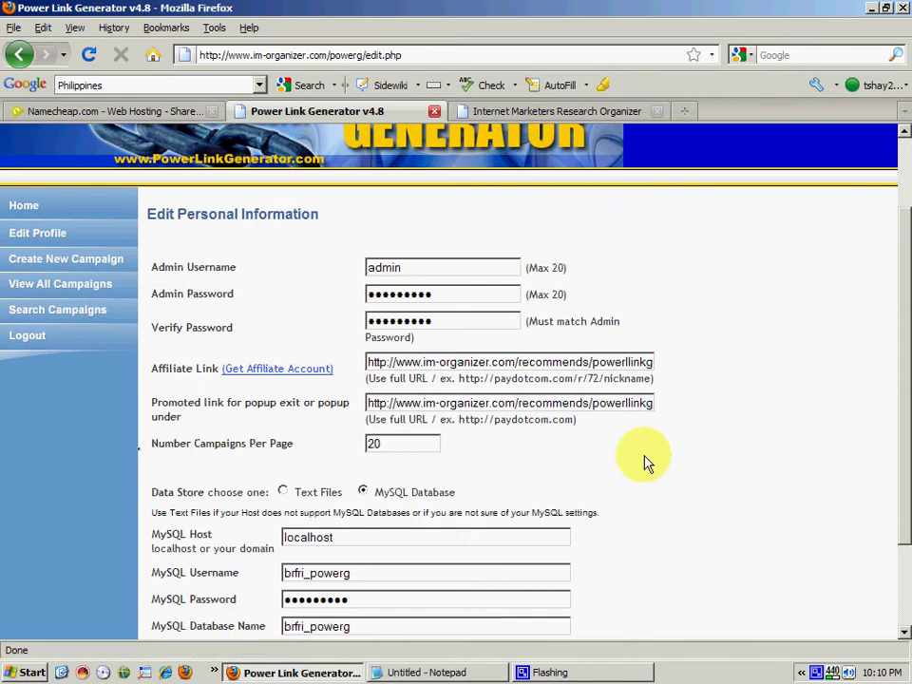
pyautogui.scroll(2, 645, 463)
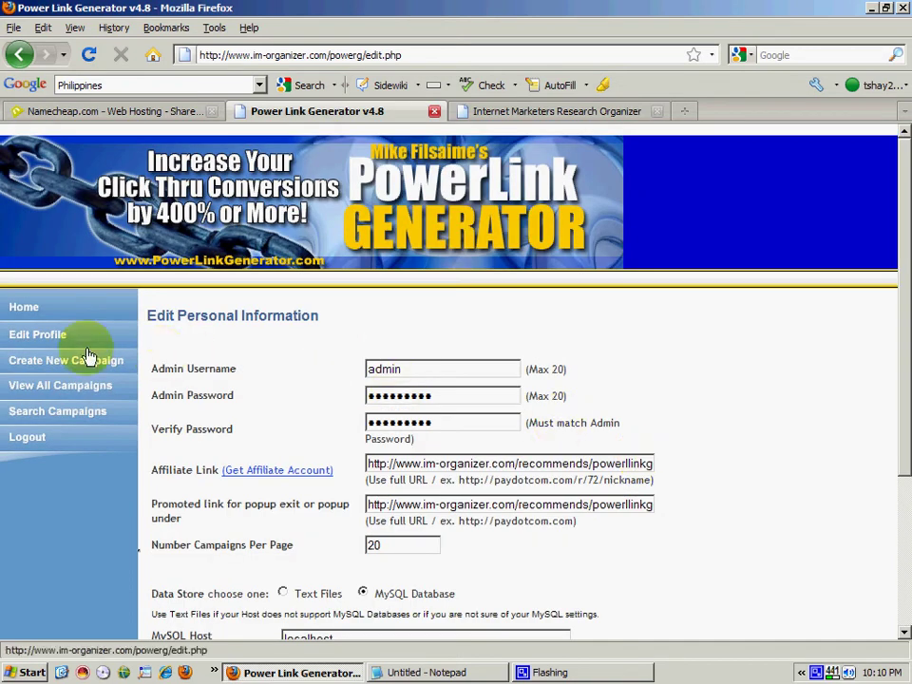
pyautogui.scroll(-2, 606, 353)
pyautogui.scroll(-2, 366, 606)
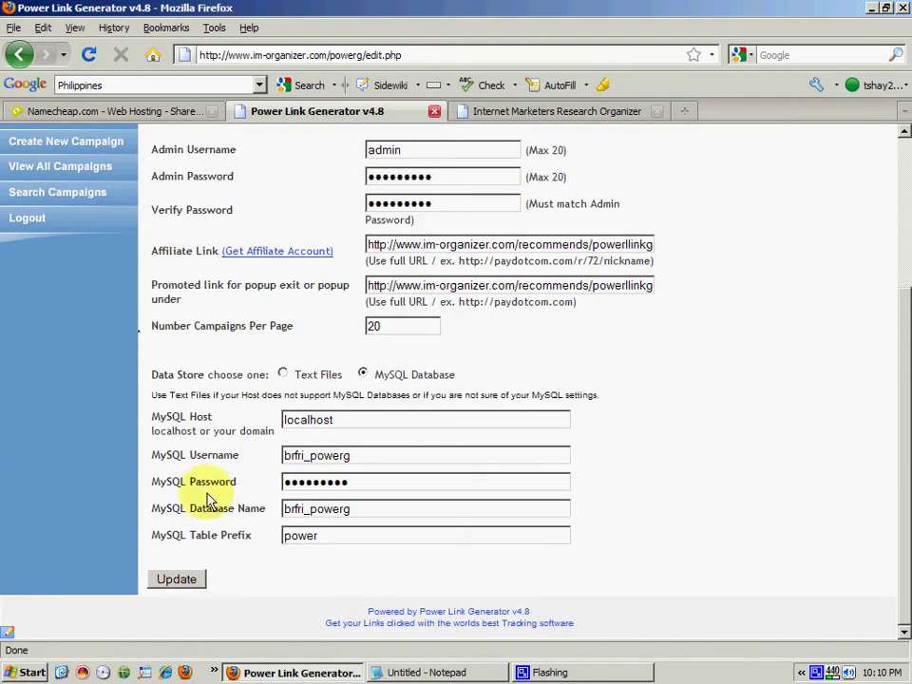
pyautogui.scroll(4, 204, 495)
pyautogui.scroll(-3, 211, 501)
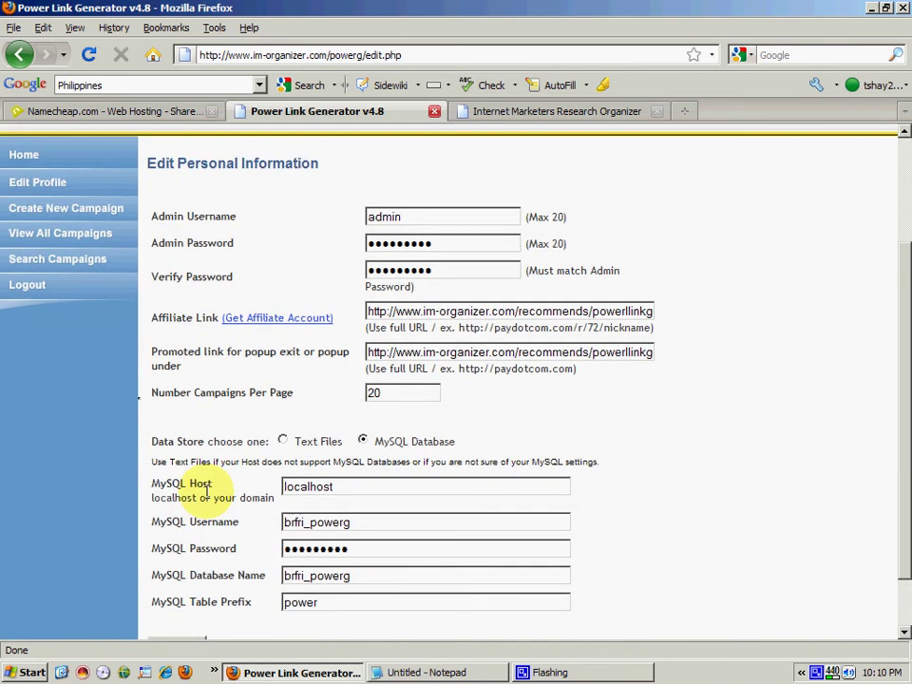
pyautogui.scroll(3, 195, 513)
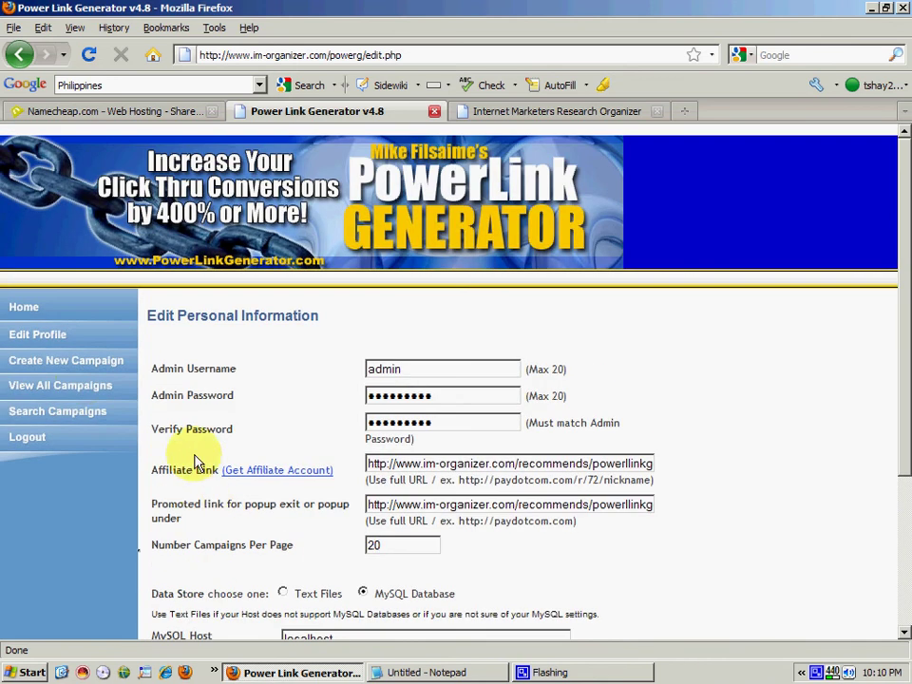
# Create a new campaign named 'Name Cheap Hosting Affiliate Link', correcting the typo along the way.
pyautogui.click(93, 371)
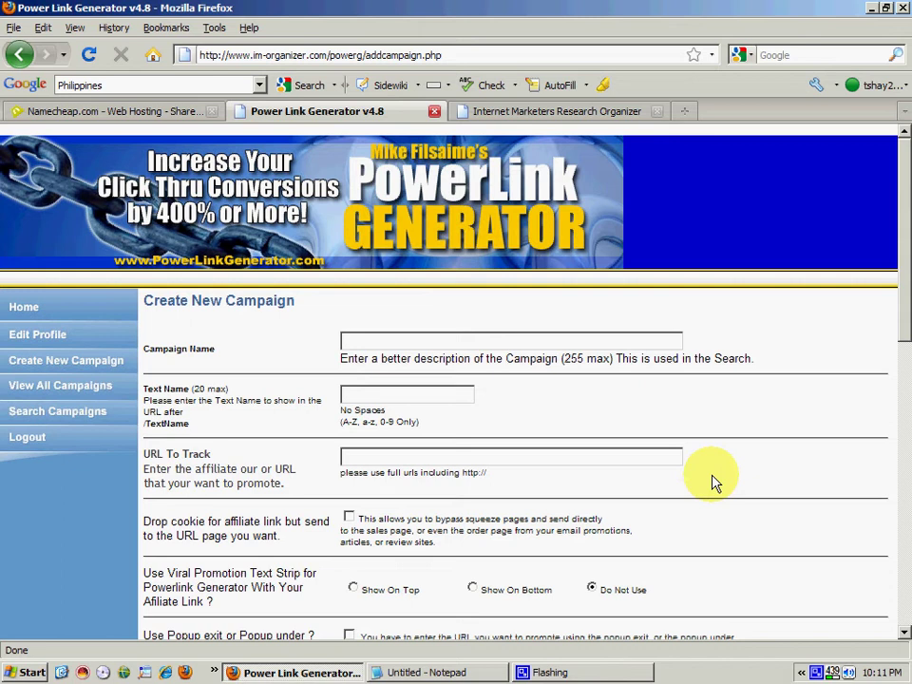
pyautogui.write('Name ')
pyautogui.write('Chea')
pyautogui.write('p Ho')
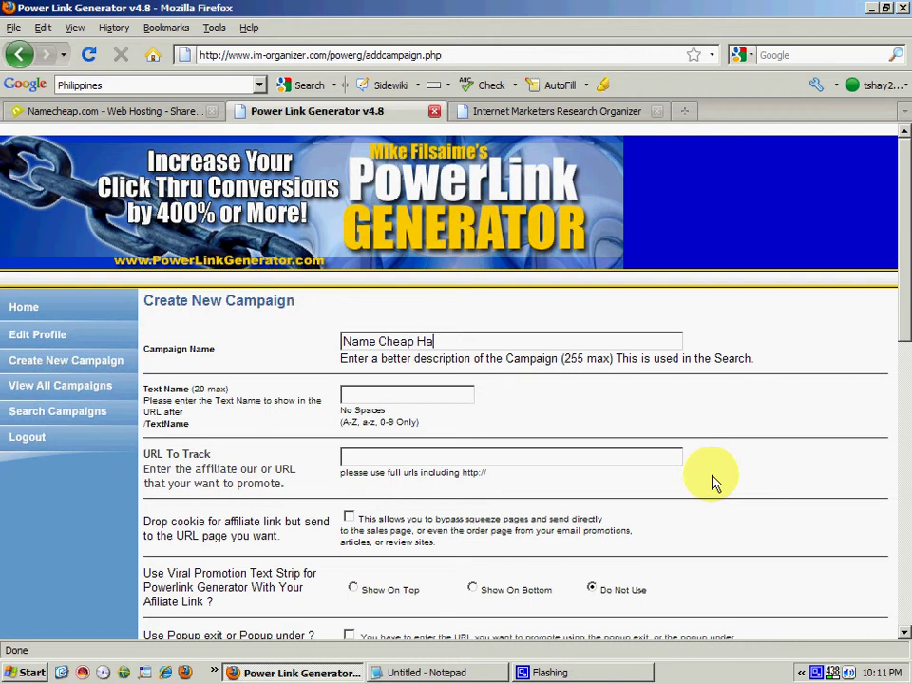
pyautogui.write('sting')
pyautogui.write('Af')
pyautogui.write('filizat')
pyautogui.press('BackSpace')
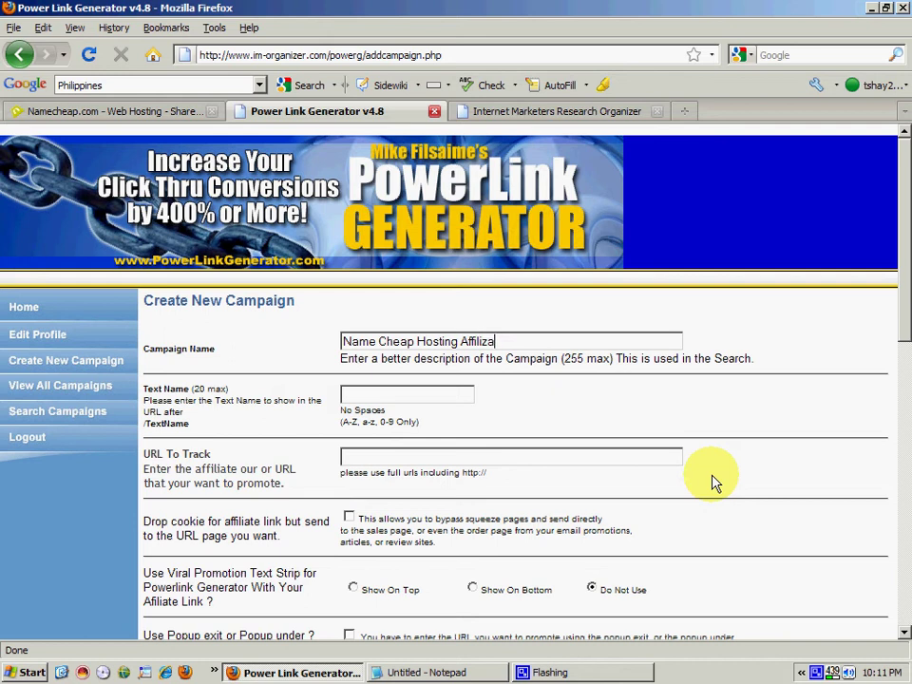
pyautogui.press('BackSpace')
pyautogui.press('BackSpace')
pyautogui.write('zate')
pyautogui.press('BackSpace')
pyautogui.press('BackSpace')
pyautogui.press('BackSpace')
pyautogui.press('BackSpace')
pyautogui.press('BackSpace')
pyautogui.write('ate Lin')
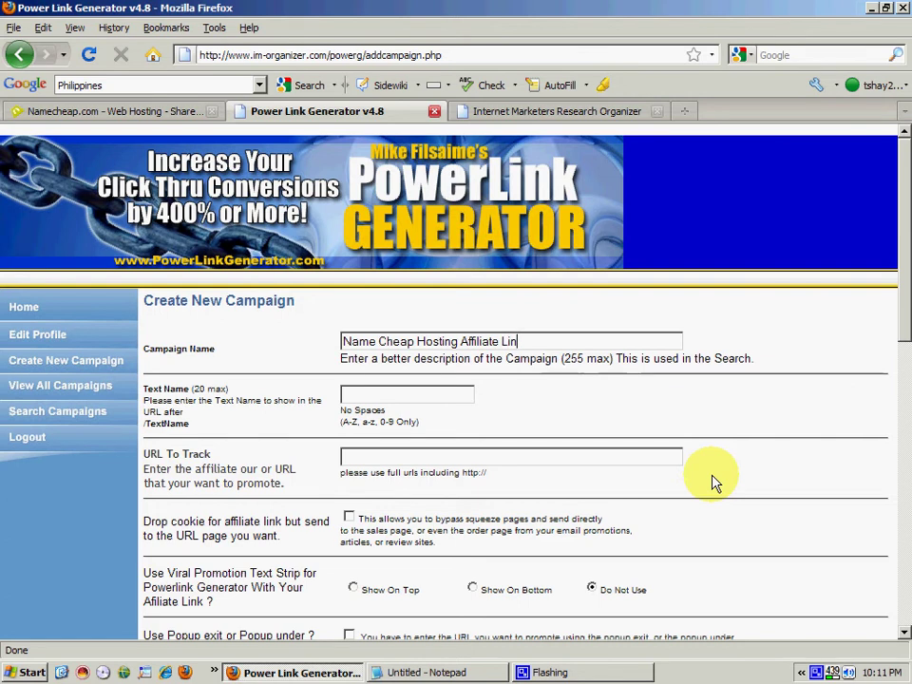
pyautogui.write('k')
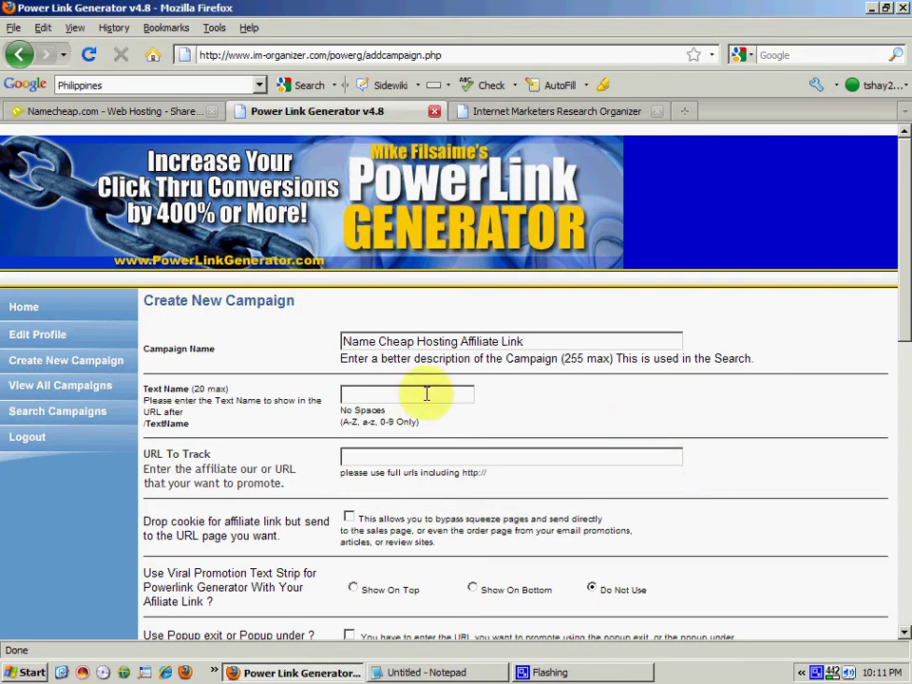
pyautogui.click(427, 393)
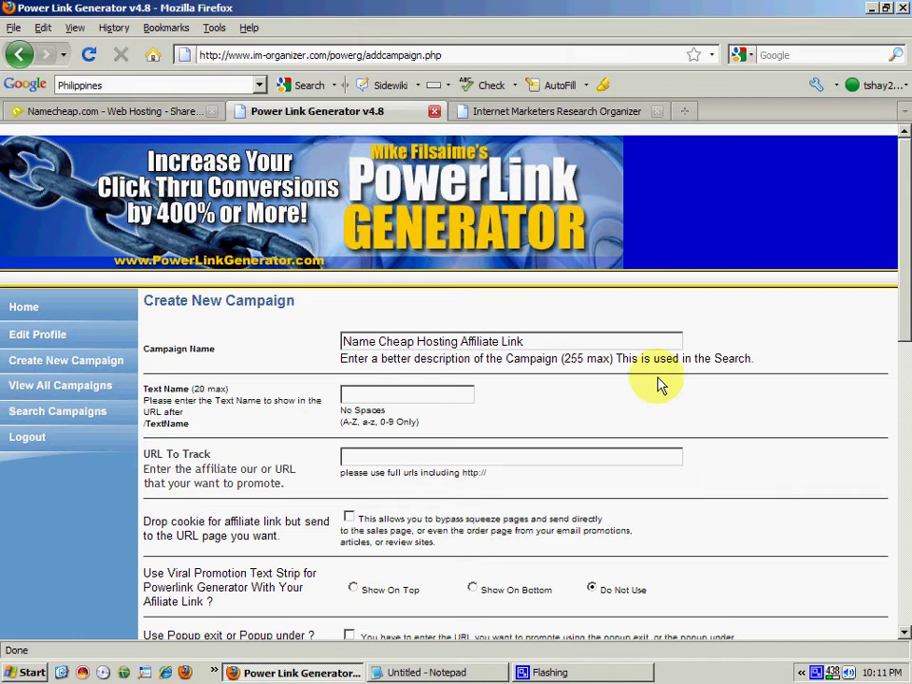
# Set the campaign Text Name to 'NameCheapHosting', checking the notes for the planned link.
pyautogui.click(429, 672)
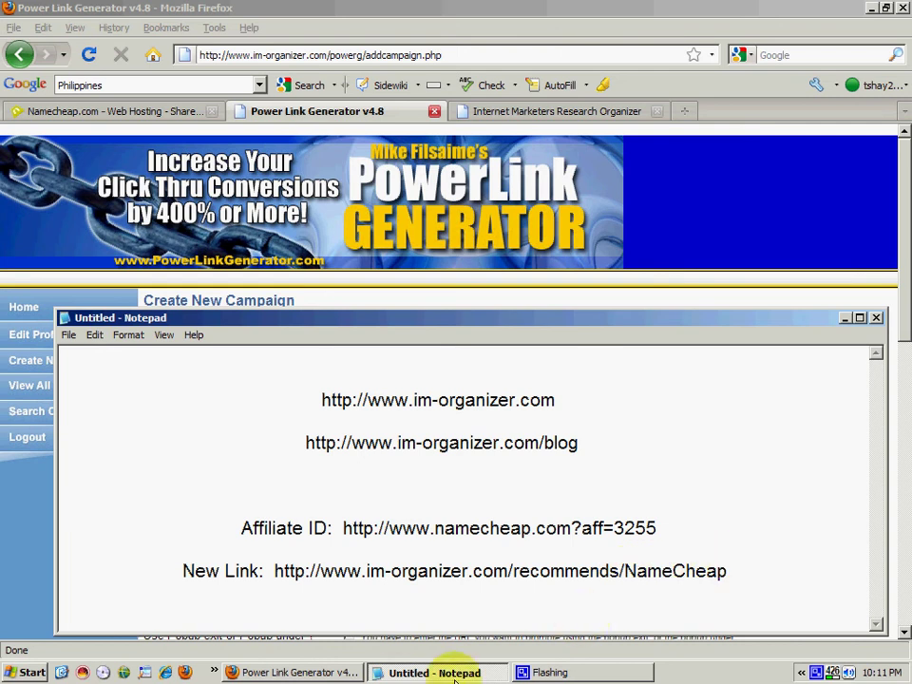
pyautogui.click(373, 114)
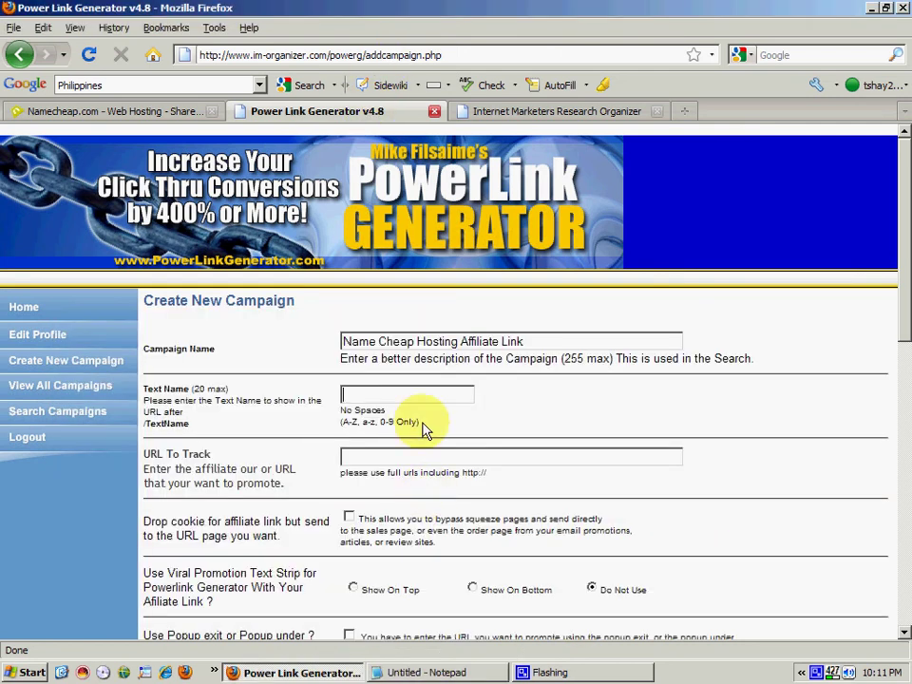
pyautogui.write('NameCh')
pyautogui.write('ea')
pyautogui.write('pHosting')
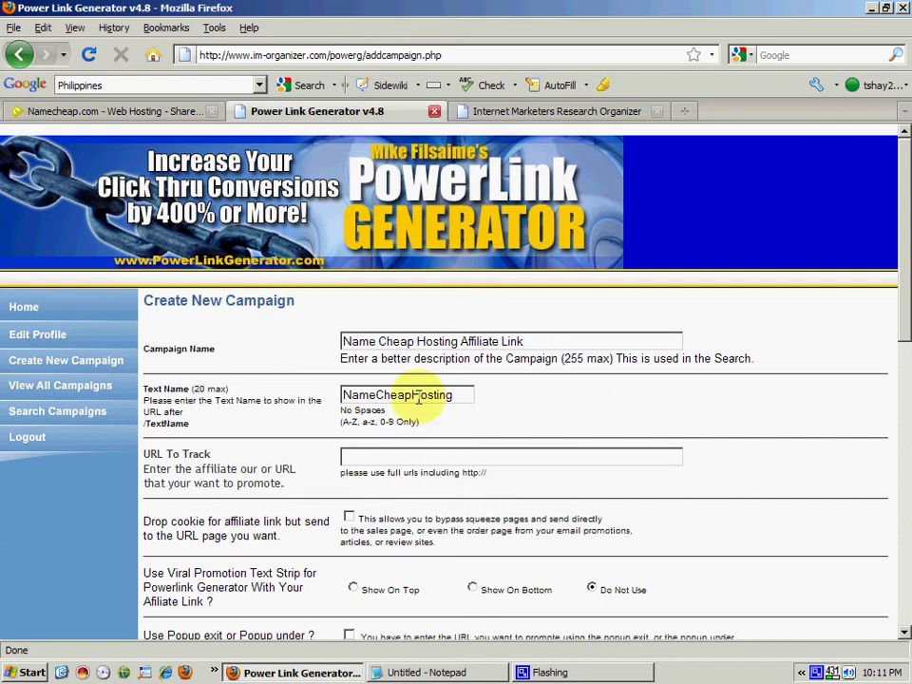
# Copy the Namecheap affiliate URL from Notepad into URL To Track.
pyautogui.click(349, 455)
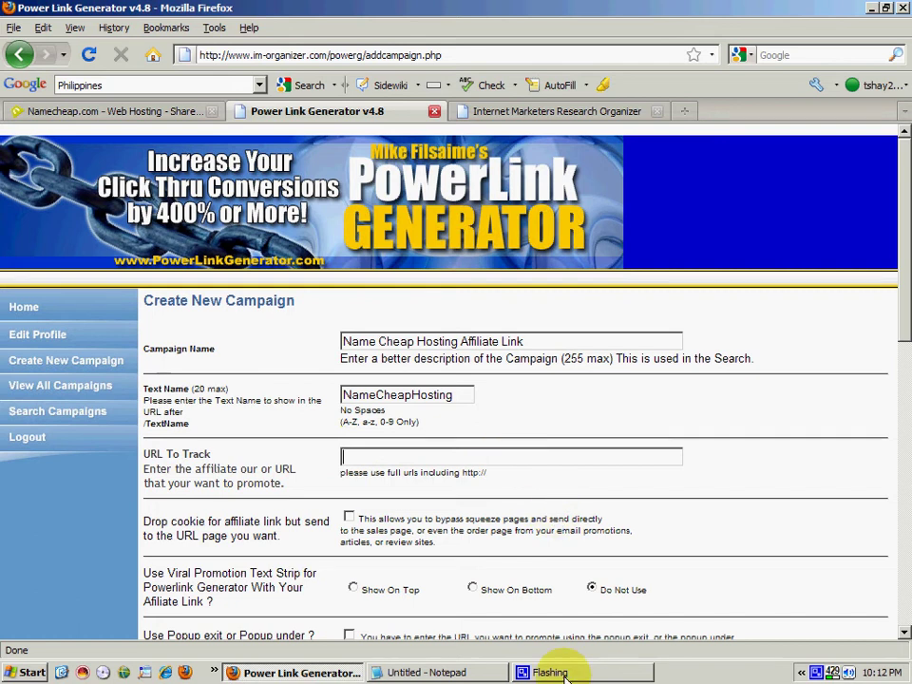
pyautogui.click(456, 673)
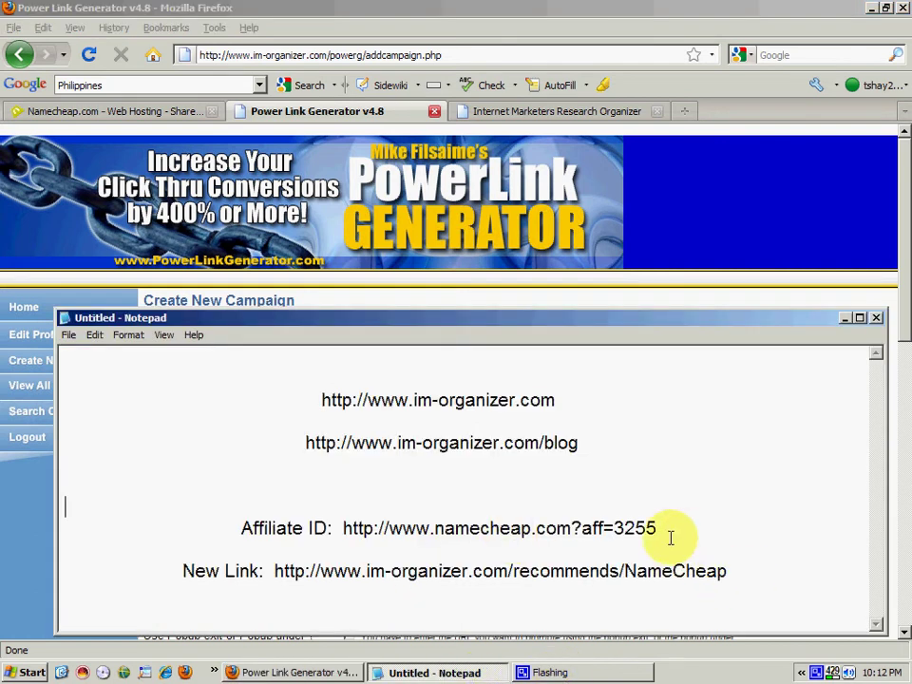
pyautogui.moveTo(657, 528); pyautogui.dragTo(342, 529)
pyautogui.hotkey('ctrl', 'c')
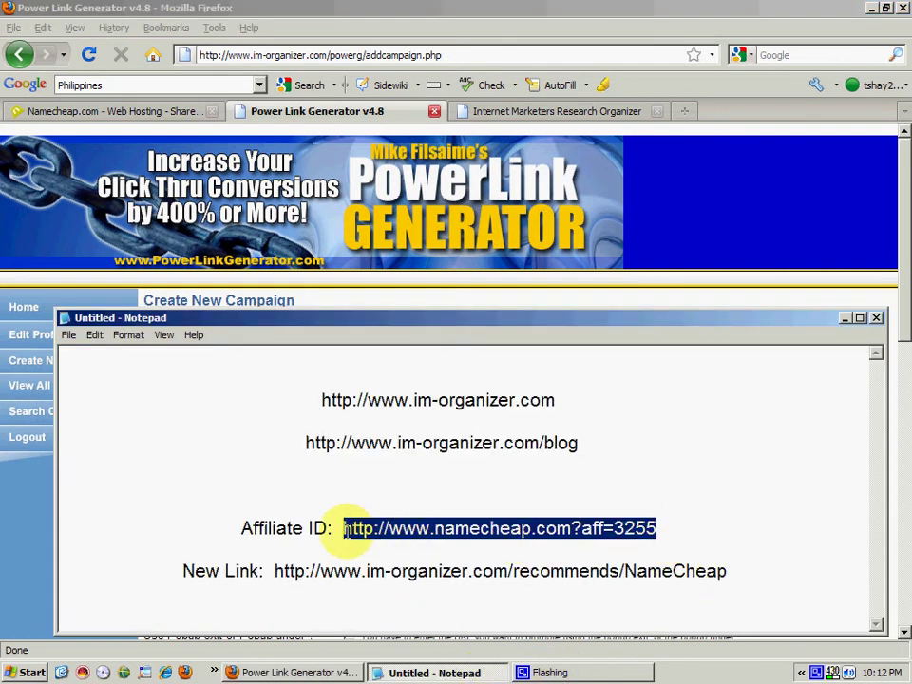
pyautogui.click(326, 124)
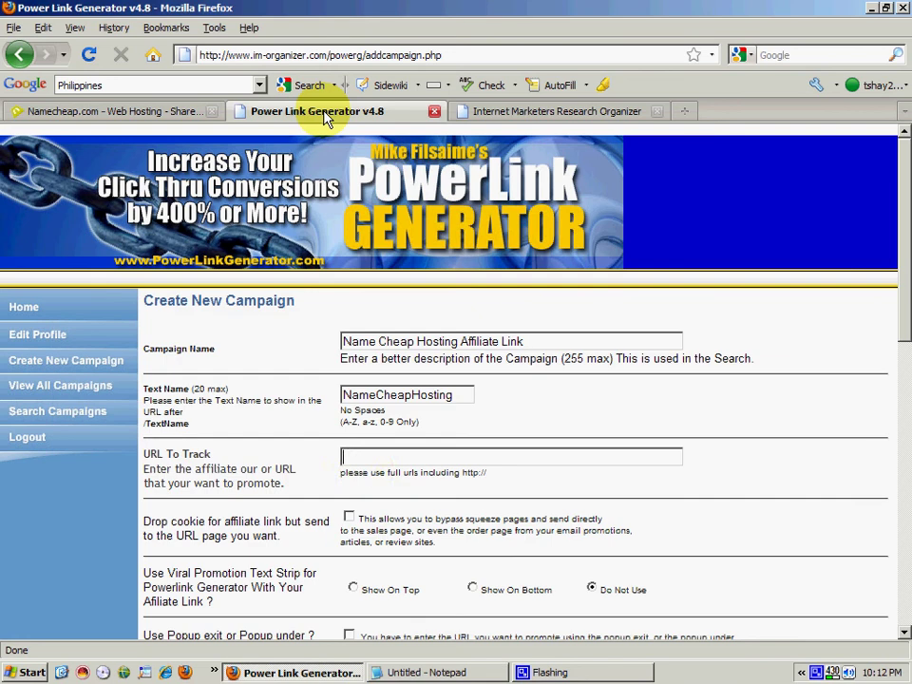
pyautogui.click(347, 457)
pyautogui.hotkey('ctrl', 'v')
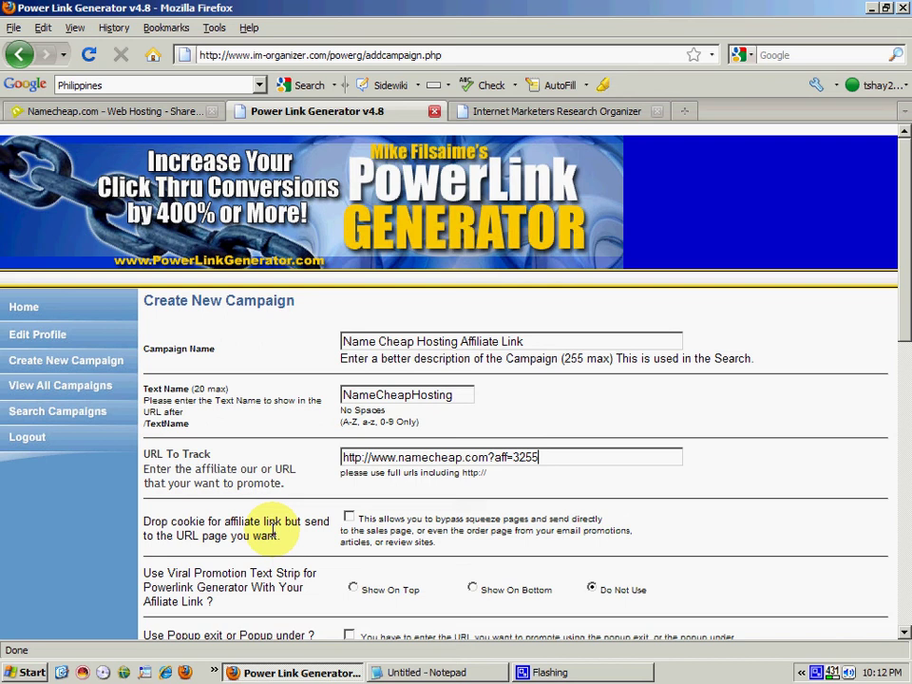
# Review the remaining campaign options, leaving Comments empty and Check to Cloak unchecked.
pyautogui.scroll(-1, 275, 523)
pyautogui.scroll(-1, 297, 500)
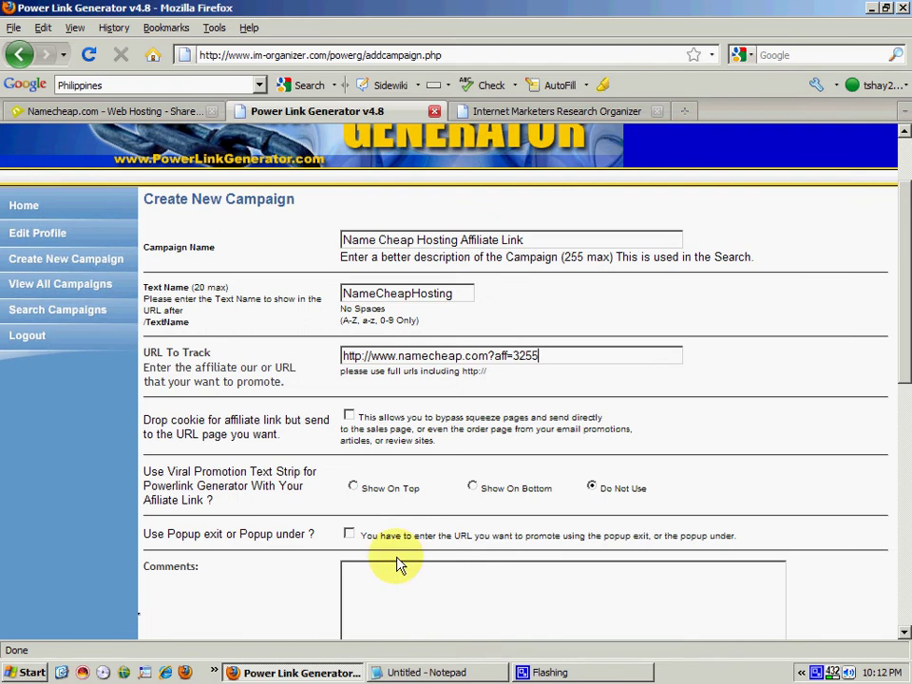
pyautogui.click(472, 487)
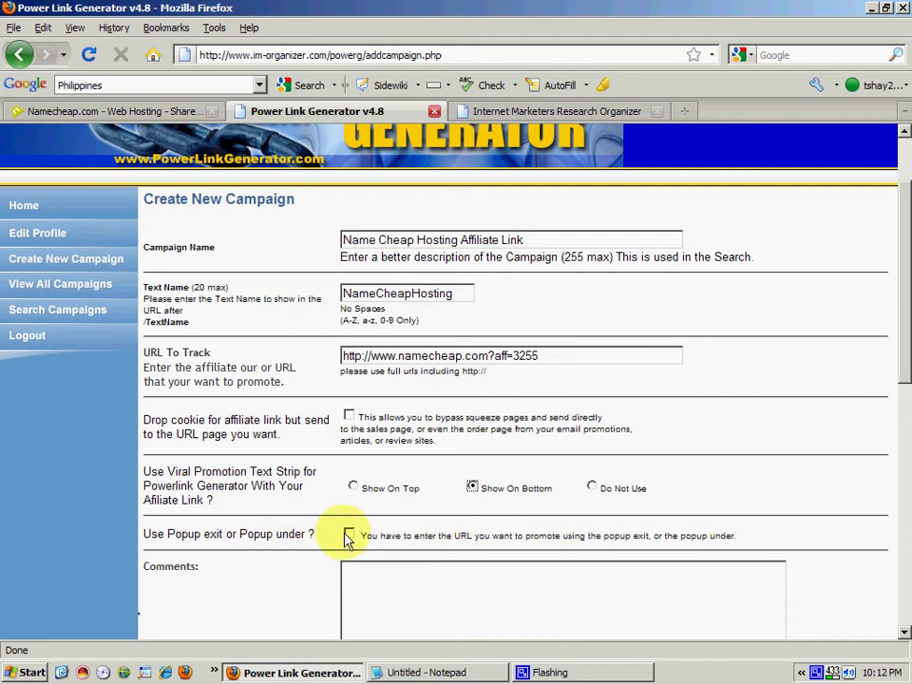
pyautogui.scroll(-4, 443, 461)
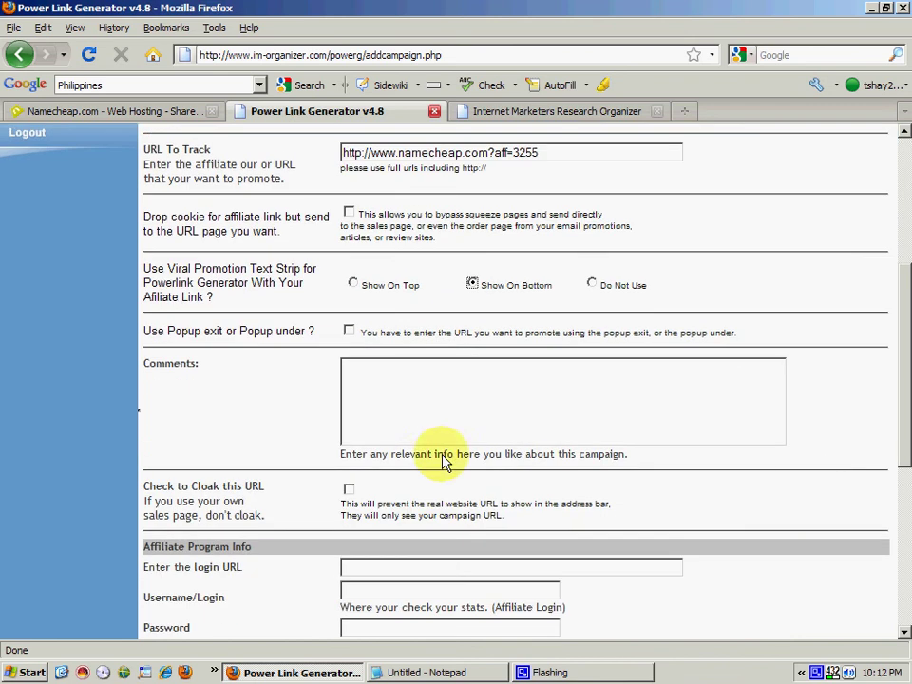
pyautogui.click(394, 414)
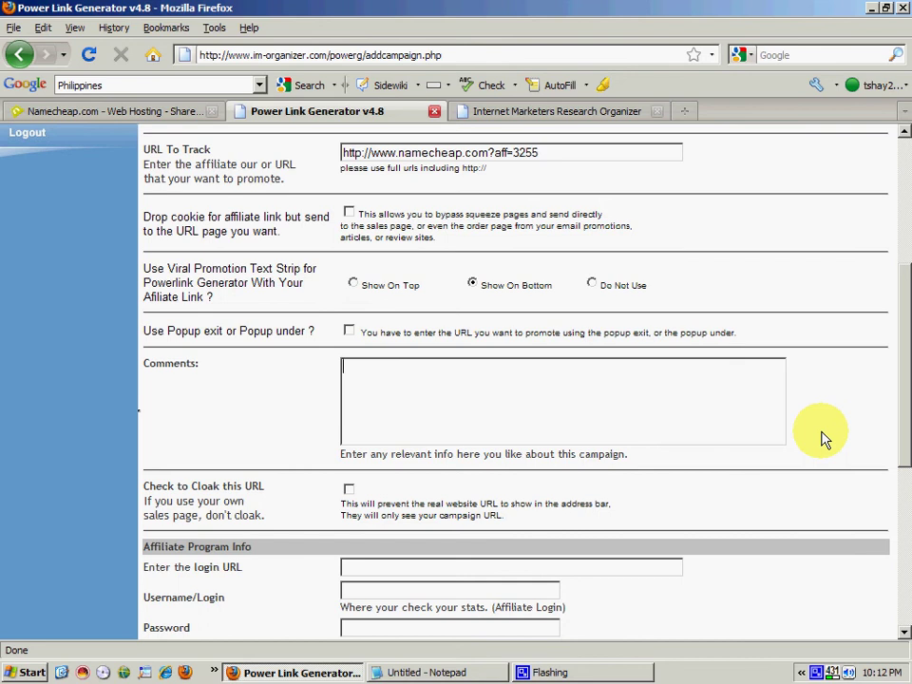
pyautogui.scroll(-2, 825, 437)
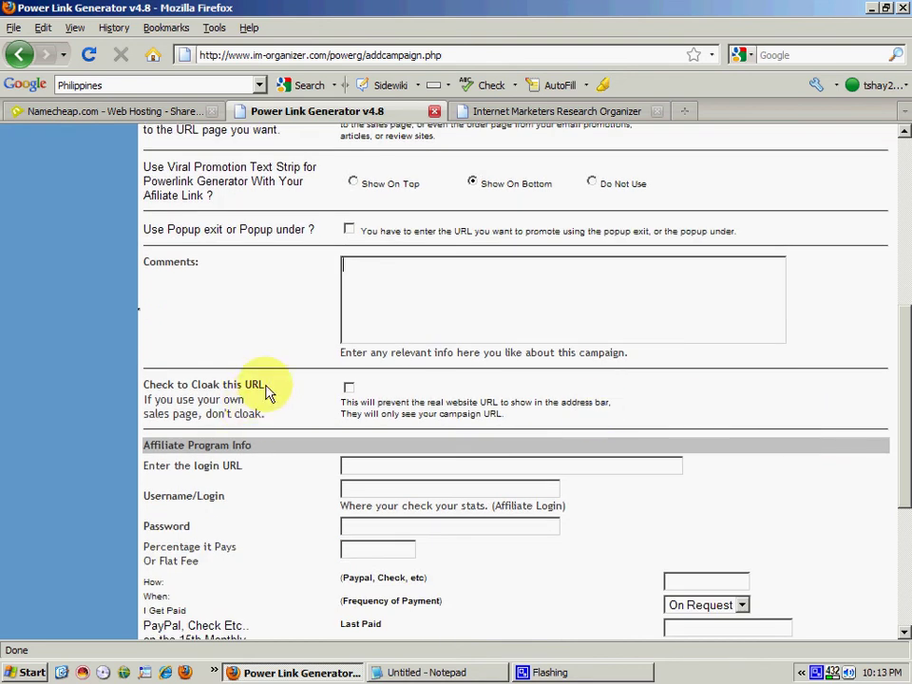
pyautogui.scroll(-2, 268, 390)
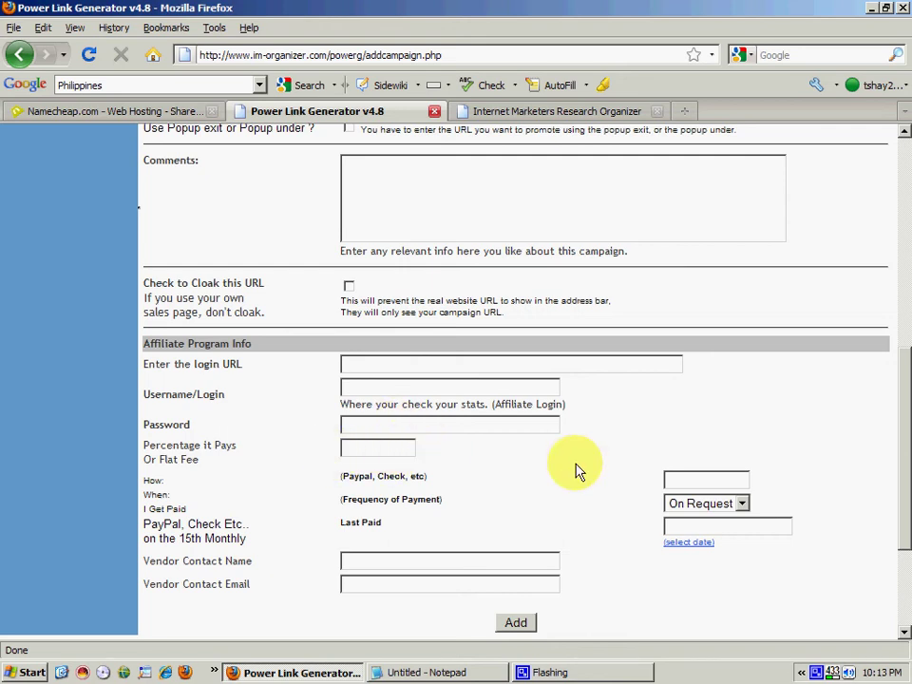
pyautogui.moveTo(902, 469)
pyautogui.mouseDown()
pyautogui.moveTo(905, 480)
pyautogui.moveTo(908, 391)
pyautogui.moveTo(897, 489)
pyautogui.mouseUp()
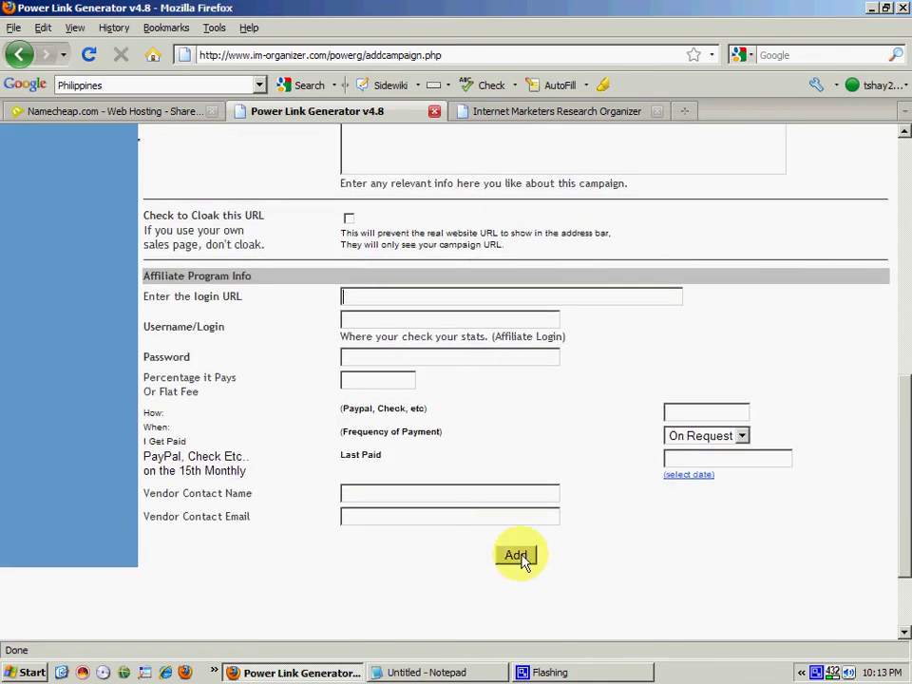
# Add the campaign, creating the cloaked link im-organizer.com/recommends/NameCheapHosting.
pyautogui.click(524, 559)
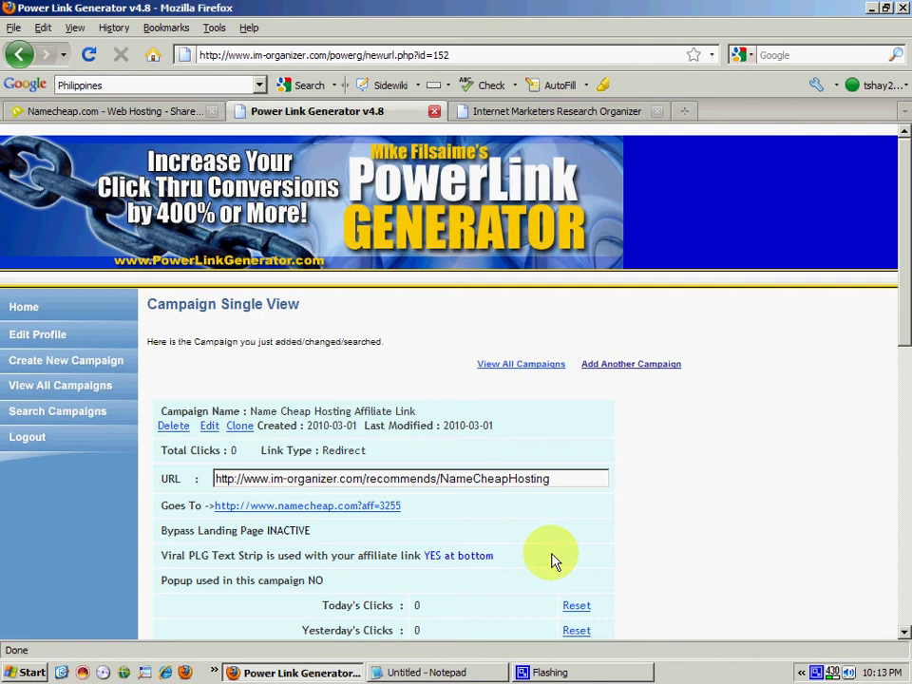
pyautogui.scroll(-4, 711, 483)
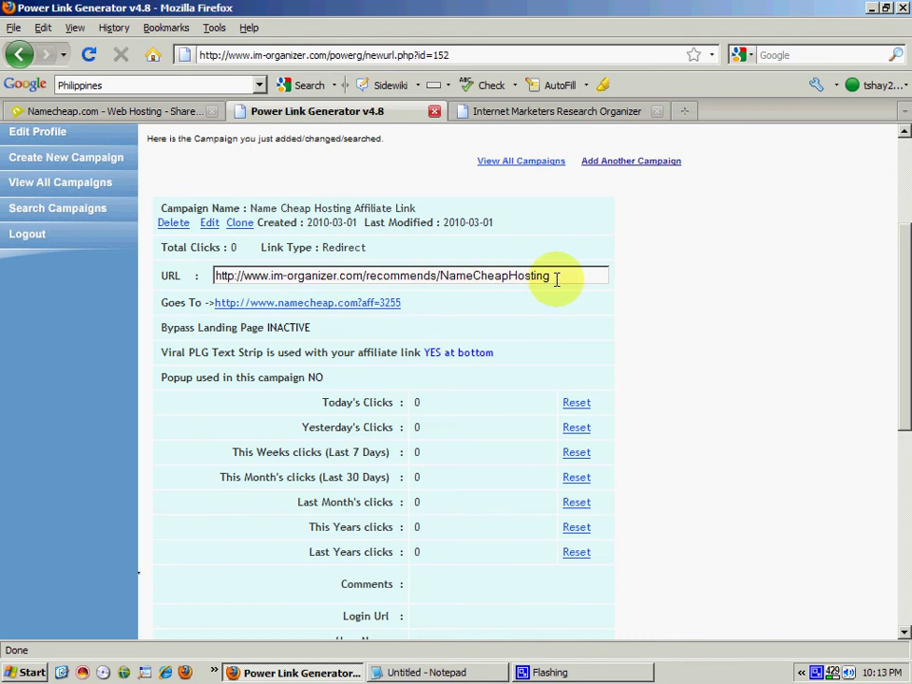
pyautogui.scroll(-1, 403, 407)
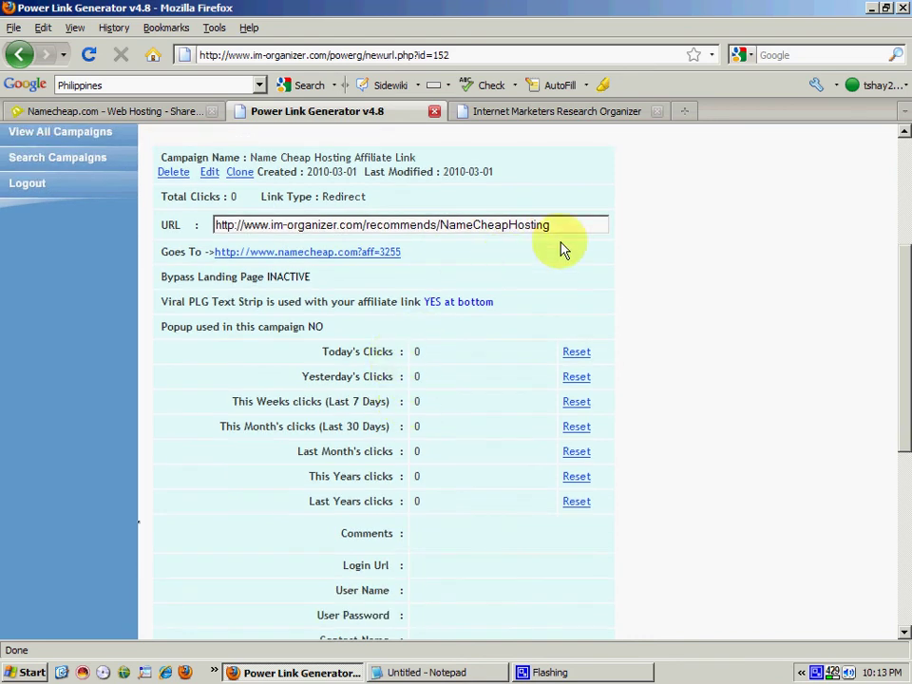
pyautogui.moveTo(566, 225); pyautogui.dragTo(211, 231)
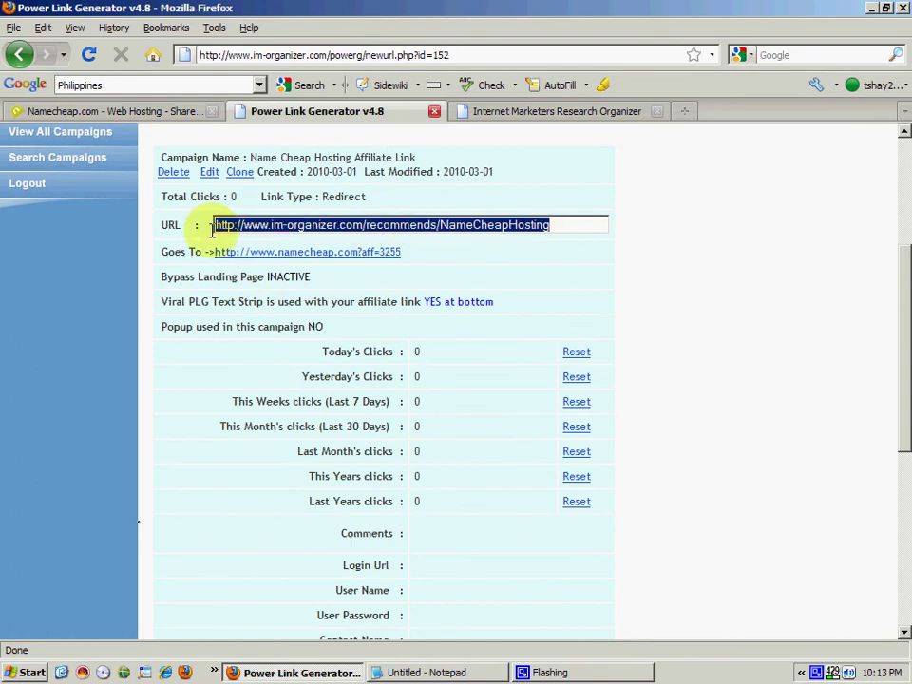
pyautogui.click(575, 226)
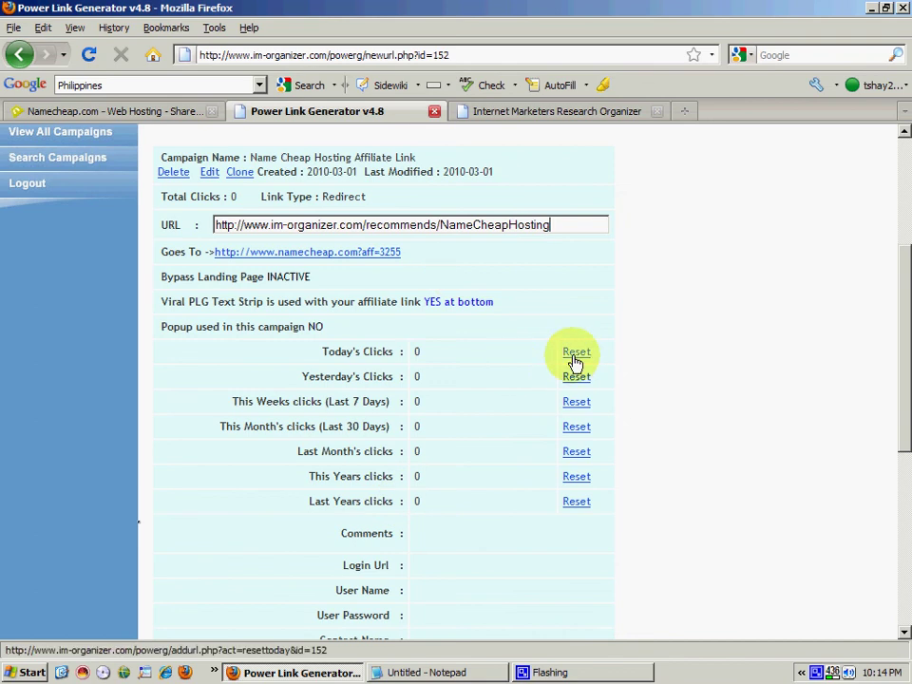
# Copy the full cloaked campaign URL from the Campaign Single View page.
pyautogui.scroll(-3, 476, 368)
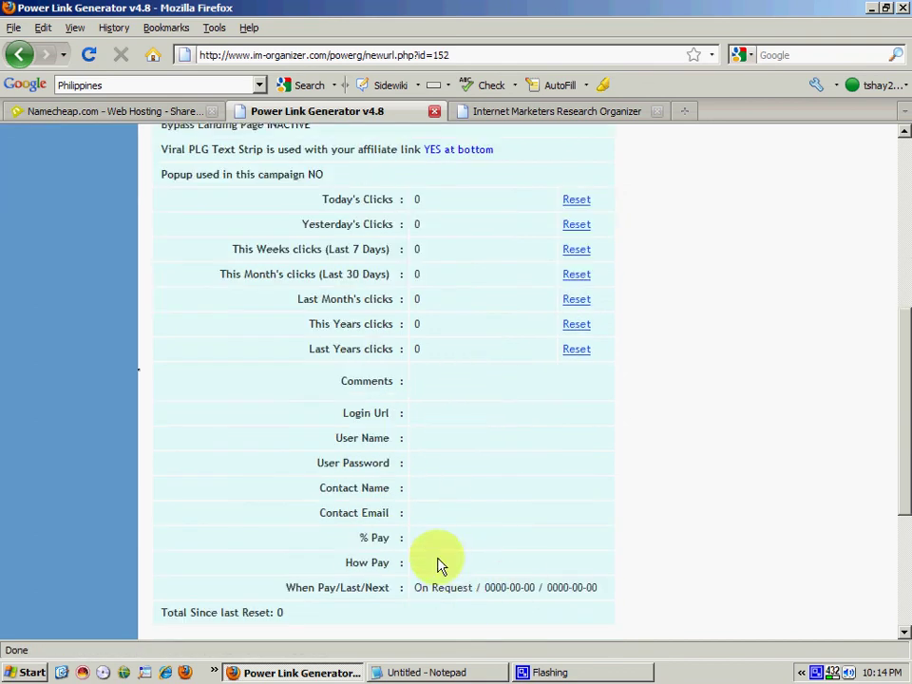
pyautogui.scroll(5, 433, 551)
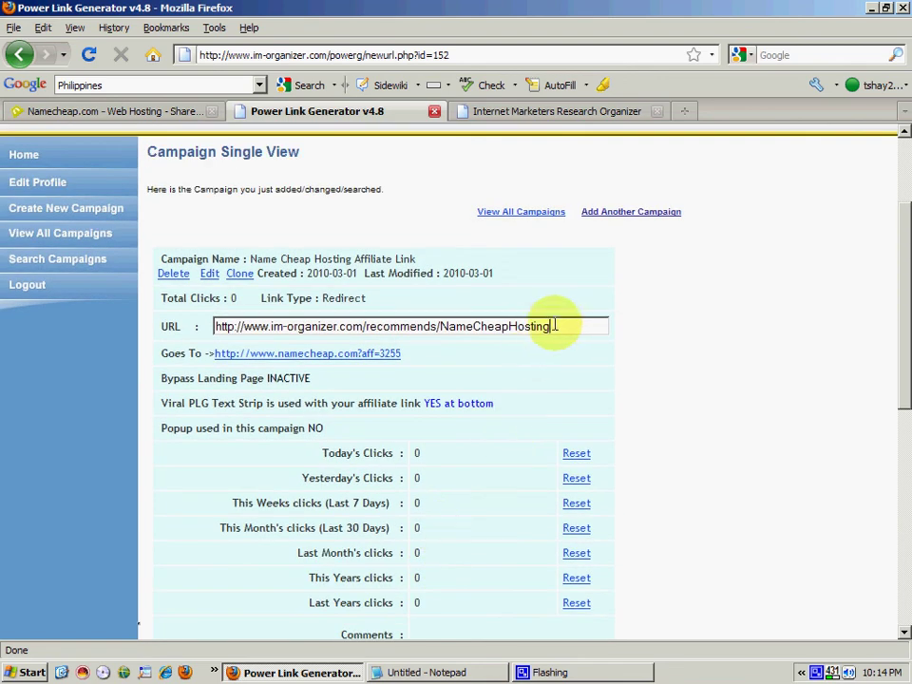
pyautogui.moveTo(548, 326); pyautogui.dragTo(217, 328)
pyautogui.hotkey('ctrl', 'c')
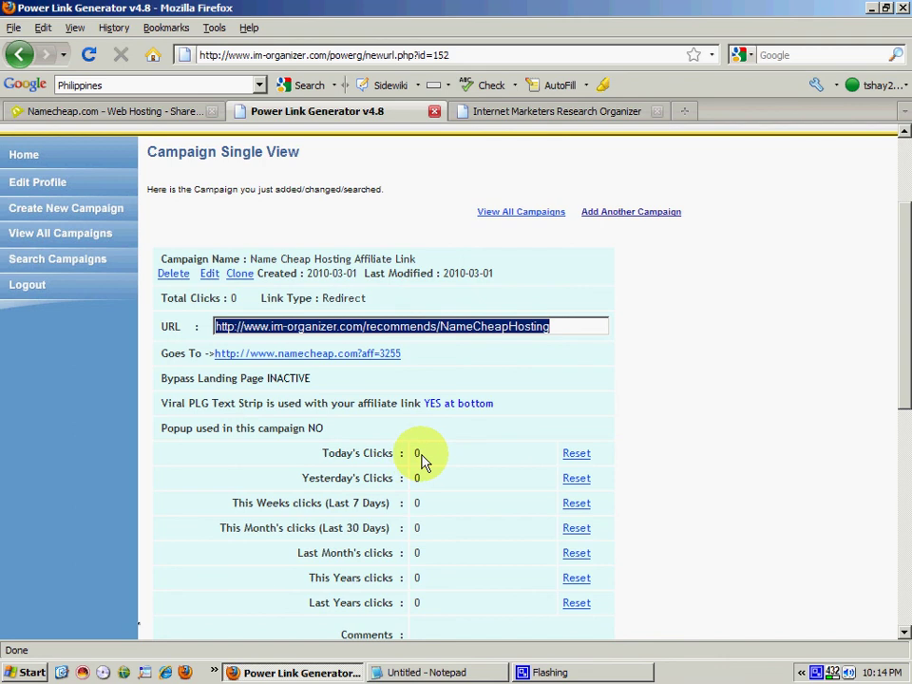
pyautogui.click(585, 327)
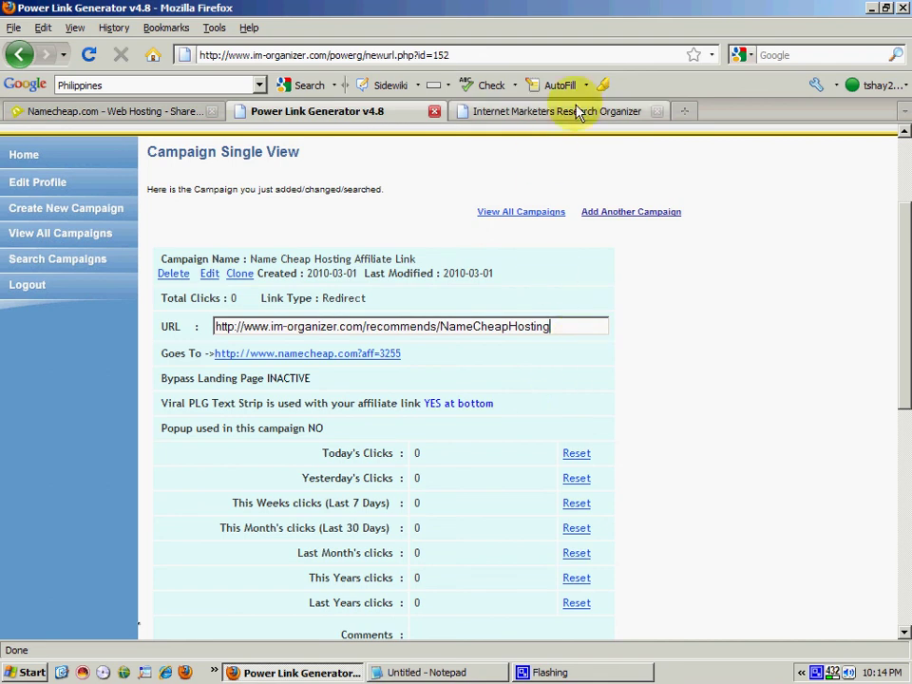
# Load the copied cloaked link in a new tab to verify it redirects to Namecheap.
pyautogui.click(686, 113)
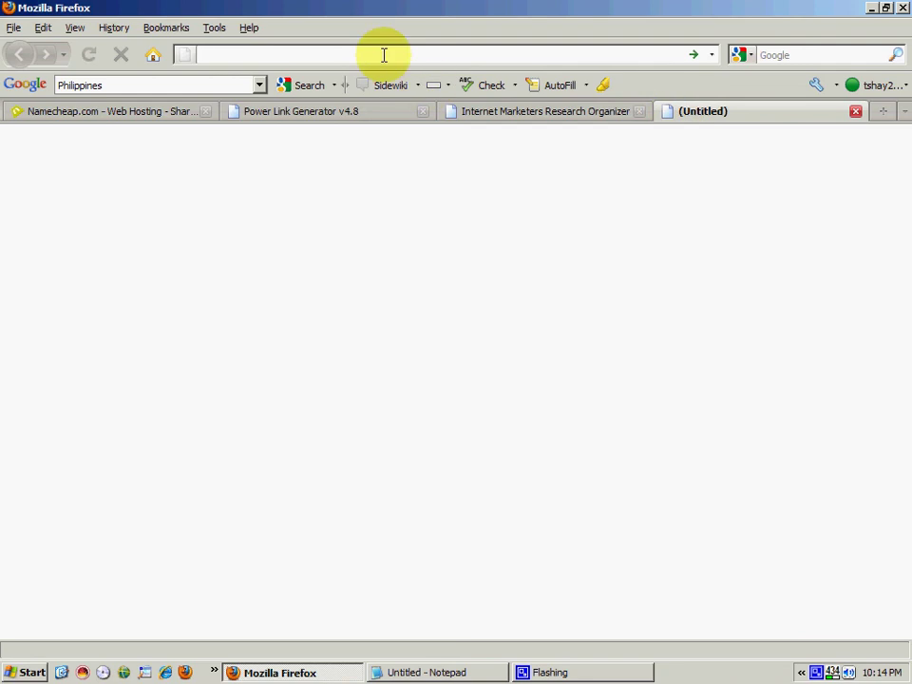
pyautogui.hotkey('ctrl', 'v')
pyautogui.press('Return')
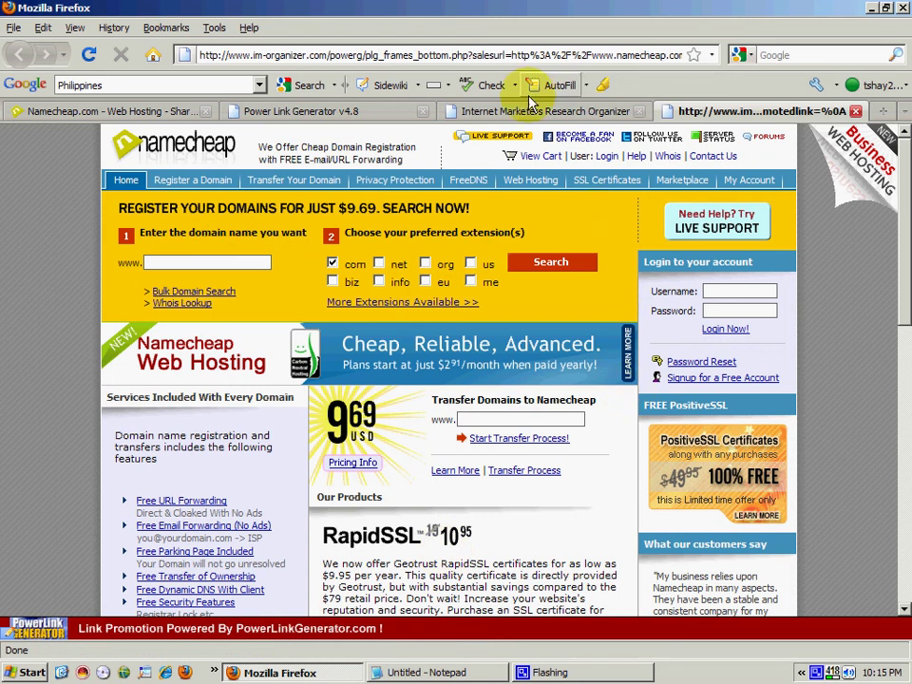
# Confirm the Namecheap campaign's one click, then search for campaigns named 'power'.
pyautogui.click(373, 118)
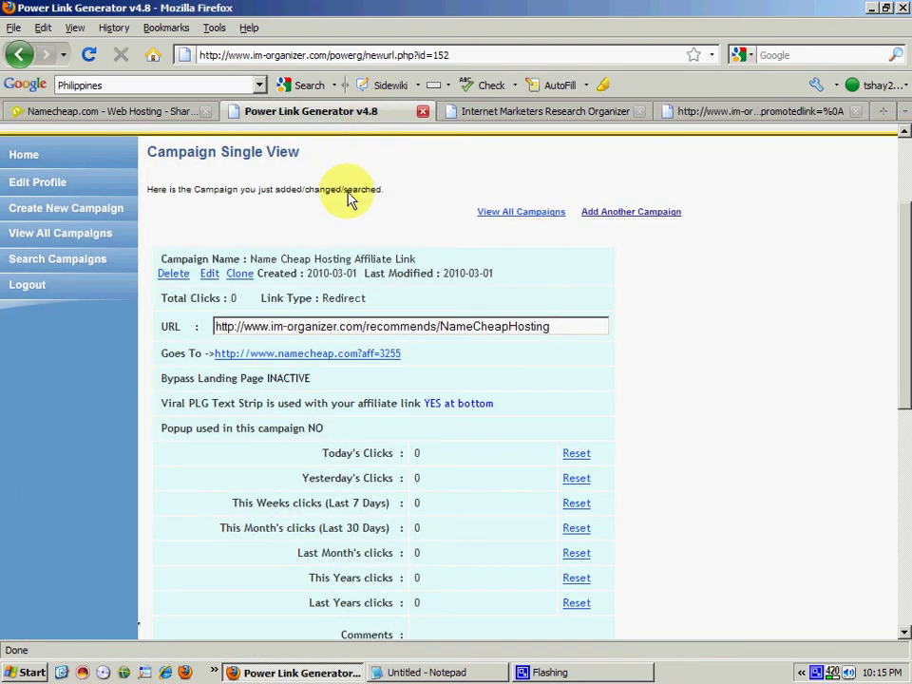
pyautogui.click(95, 245)
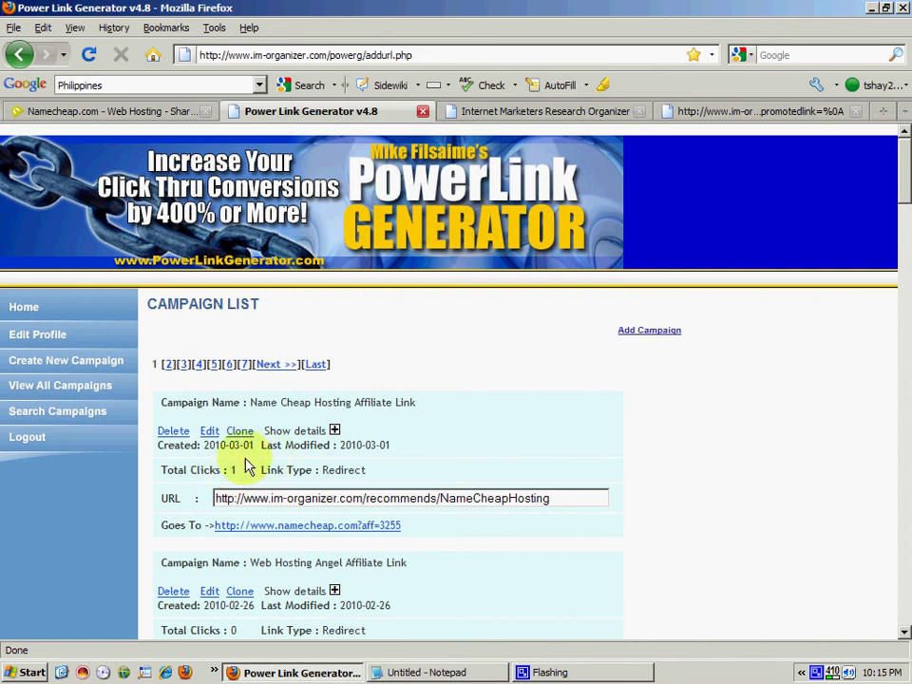
pyautogui.click(86, 418)
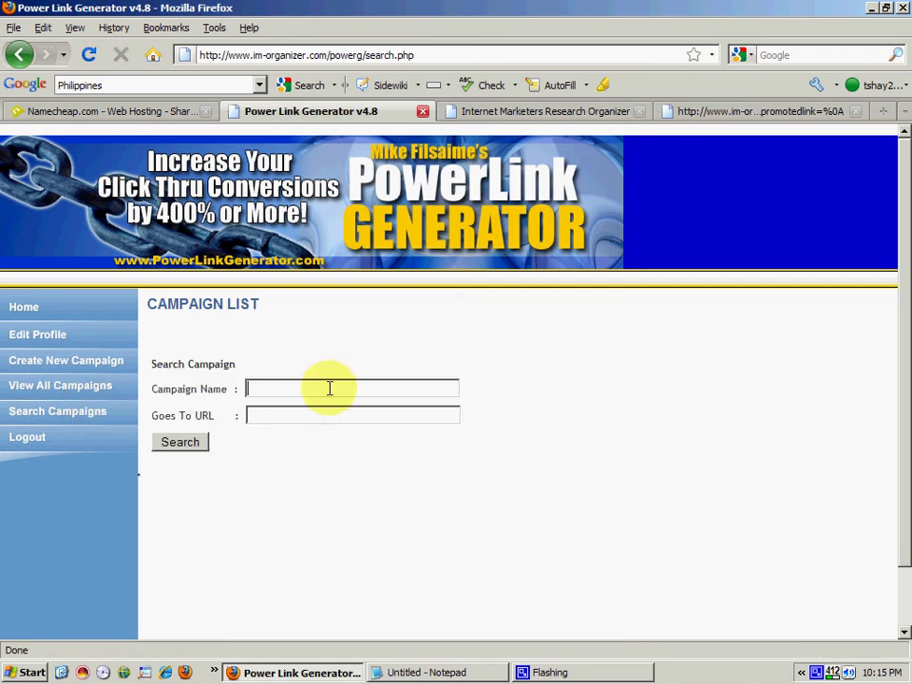
pyautogui.click(329, 389)
pyautogui.write('p')
pyautogui.write('ower')
pyautogui.click(182, 442)
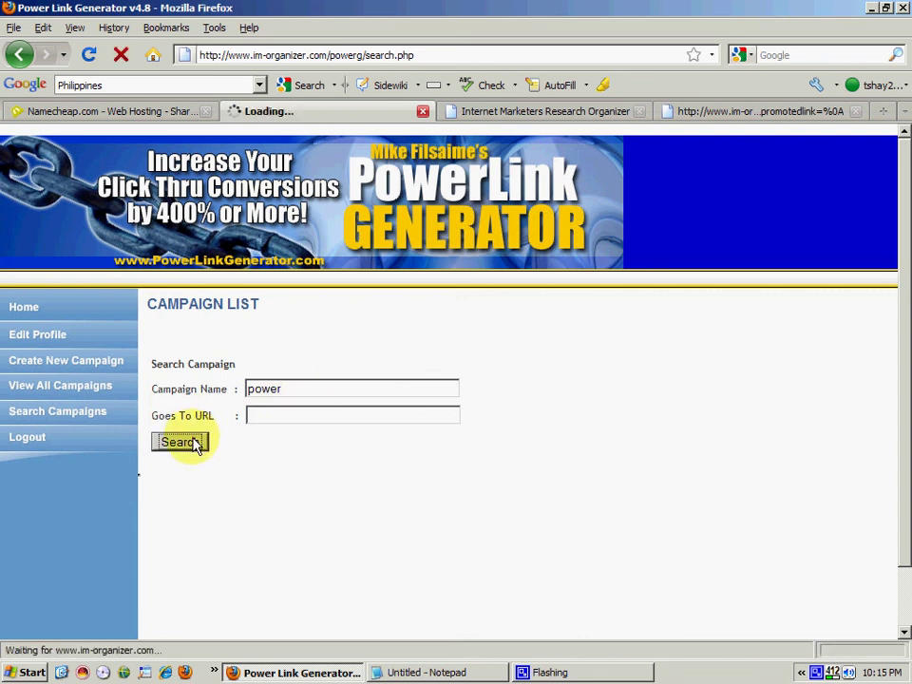
pyautogui.scroll(-2, 418, 487)
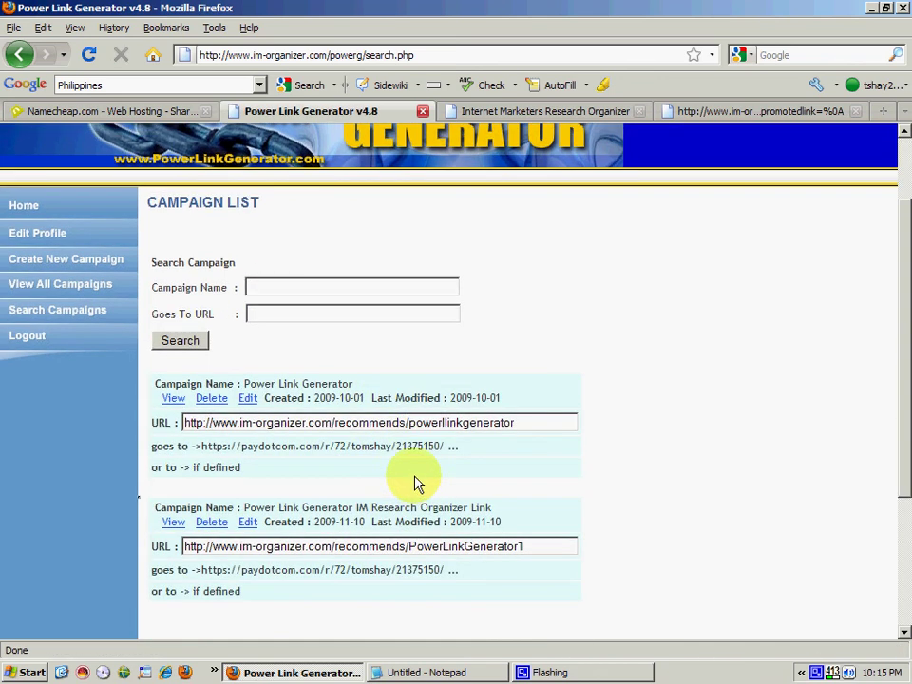
# Open the Power Link Generator campaign's details and review its 572 total clicks by period.
pyautogui.click(175, 399)
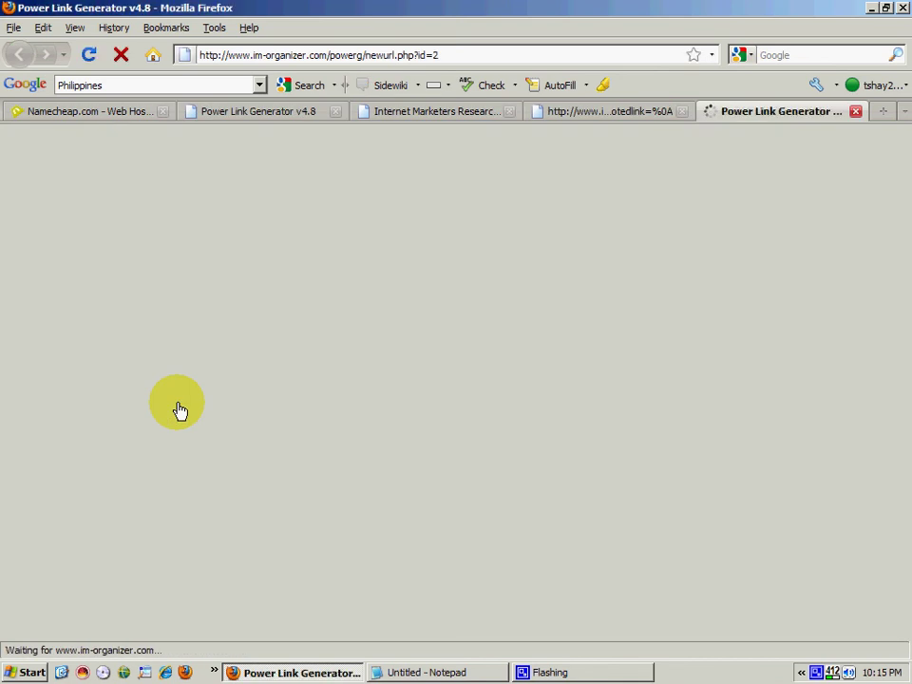
pyautogui.scroll(-4, 686, 475)
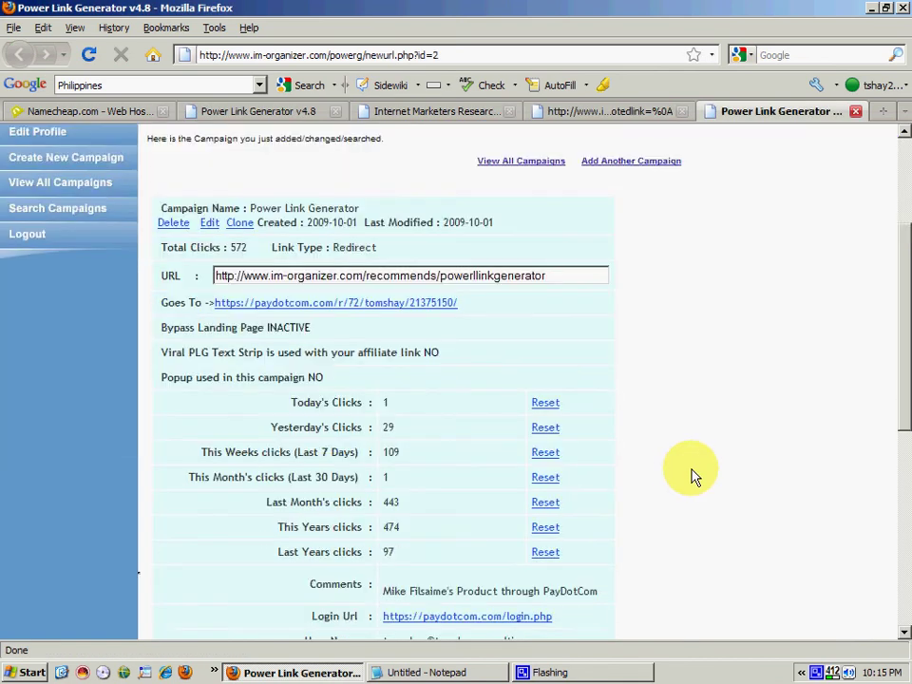
pyautogui.scroll(-2, 692, 472)
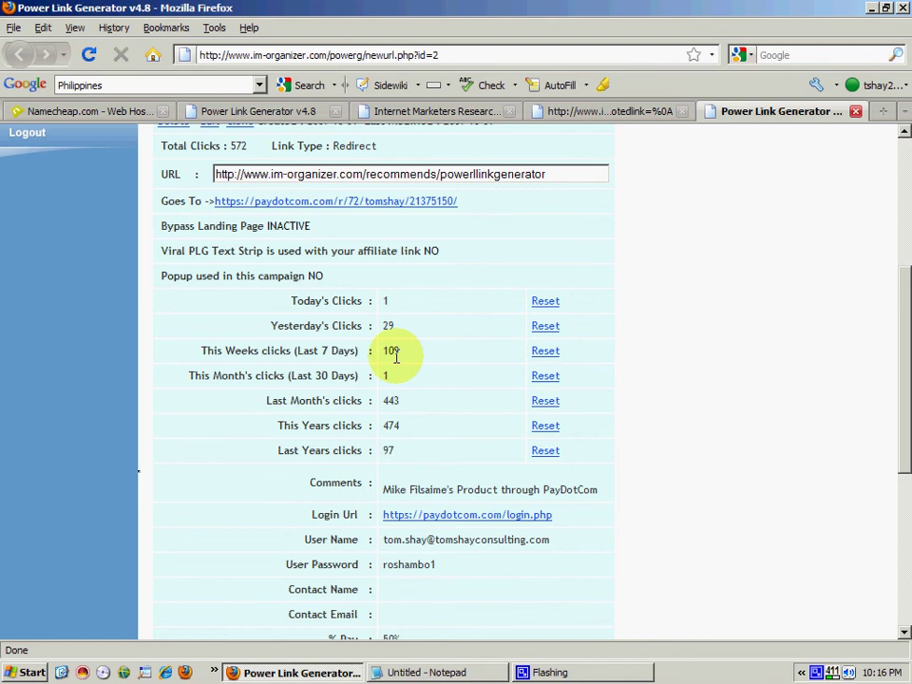
pyautogui.scroll(1, 399, 359)
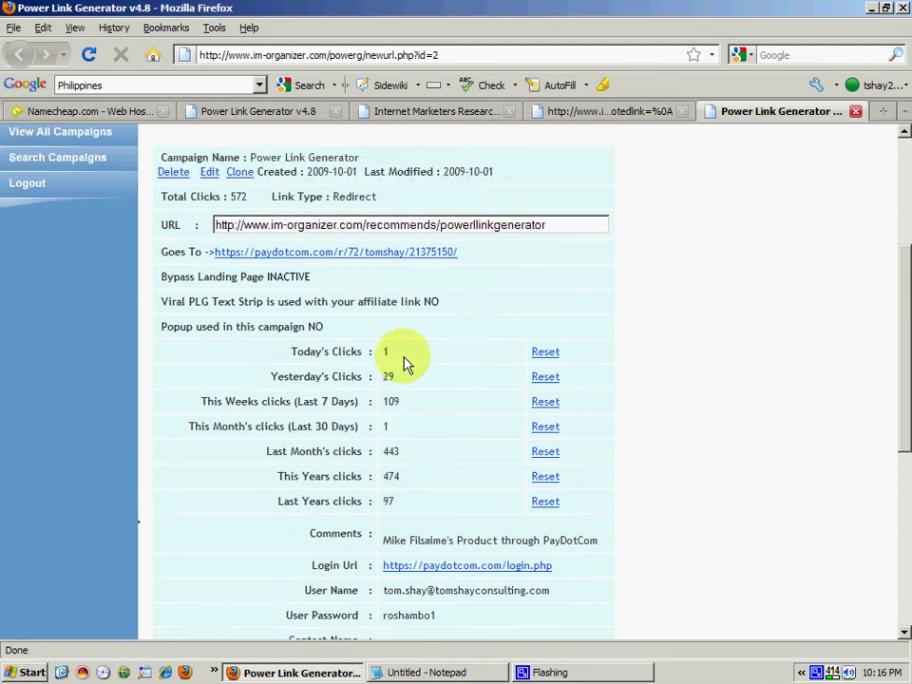
pyautogui.scroll(2, 447, 364)
pyautogui.scroll(2, 513, 365)
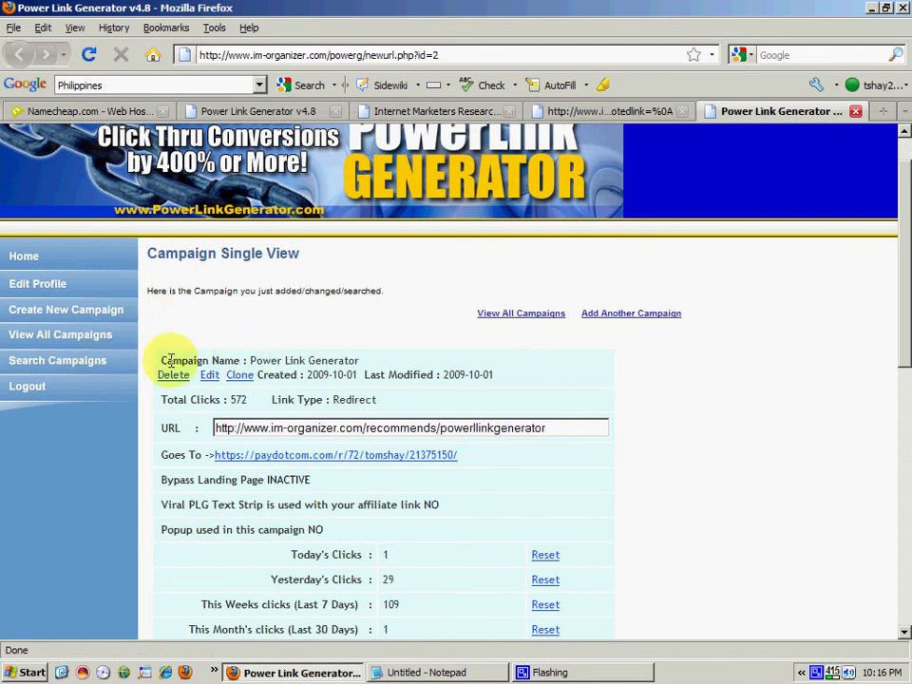
# Return to the blank Search Campaigns form and focus its Goes To URL field.
pyautogui.click(65, 367)
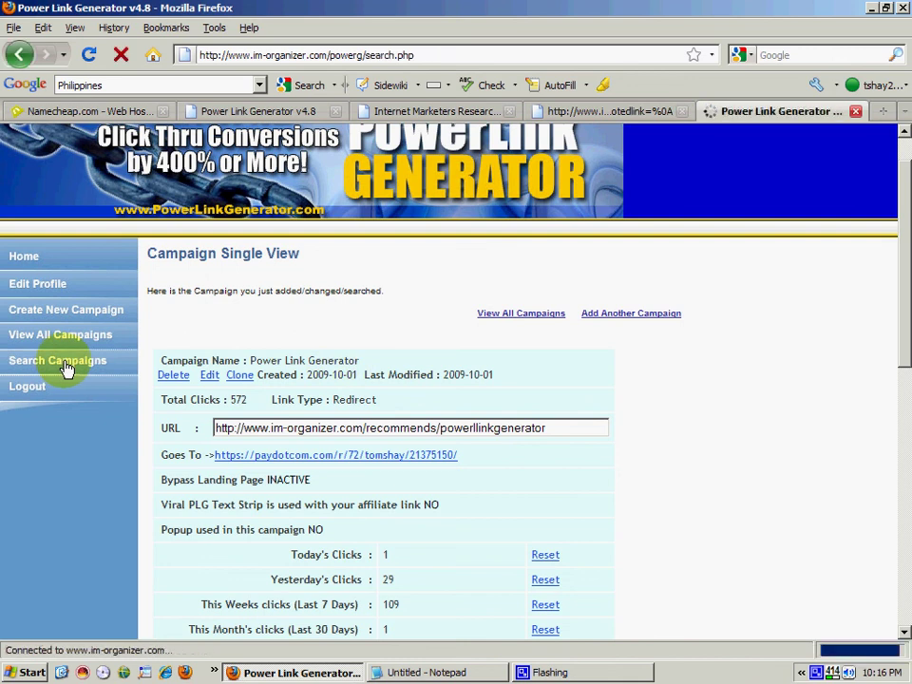
pyautogui.click(264, 417)
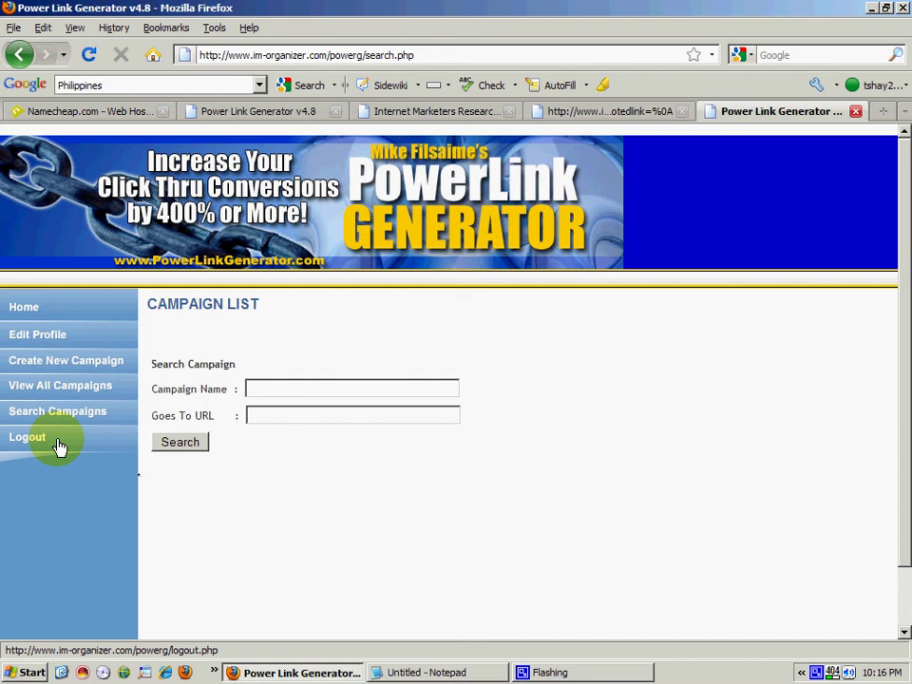
# Switch to the Internet Marketers Research Organizer tab showing the new-customer download welcome page.
pyautogui.click(398, 114)
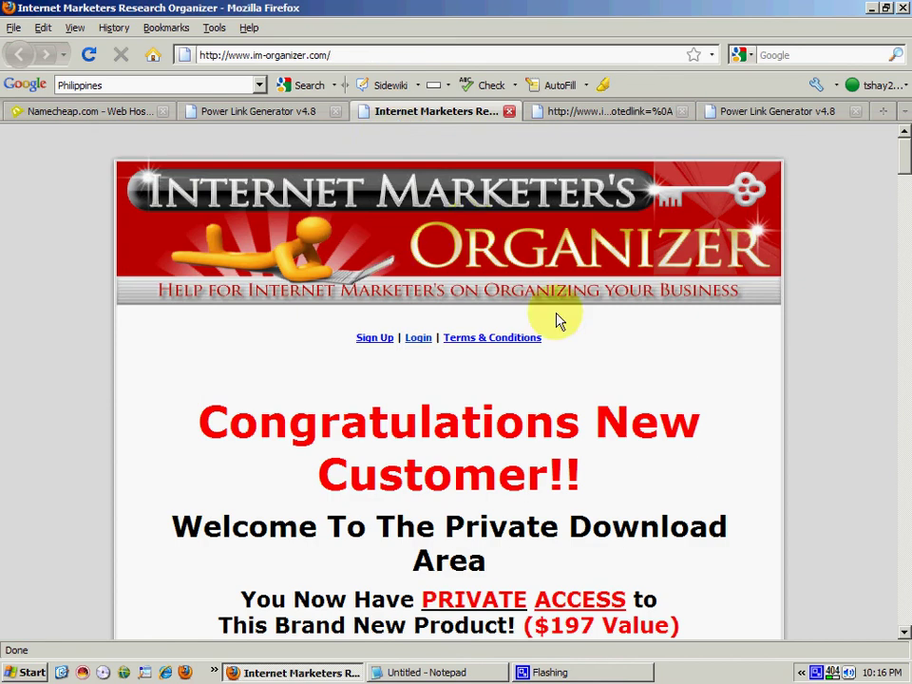